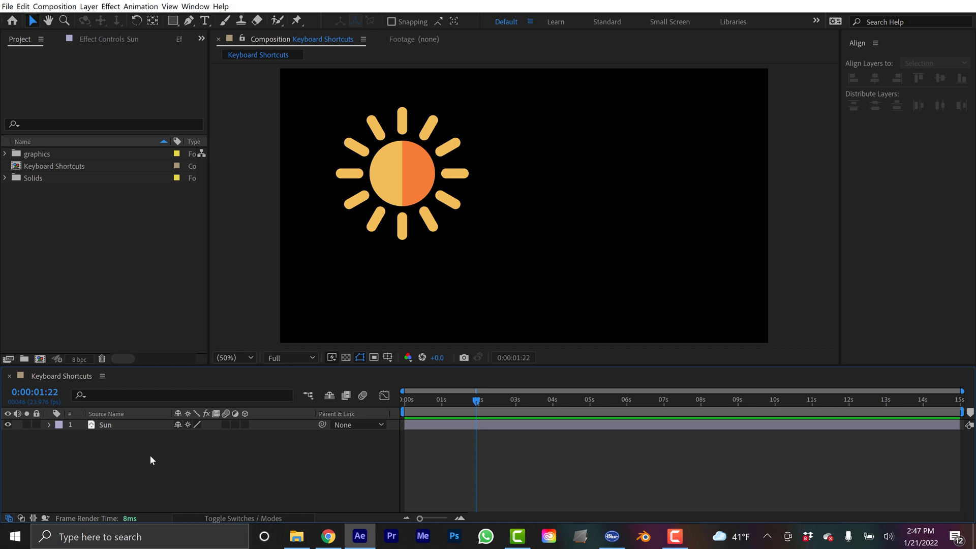
Step: Select the sun and reposition its anchor point manually with the Pan Behind tool
left_click(396, 174)
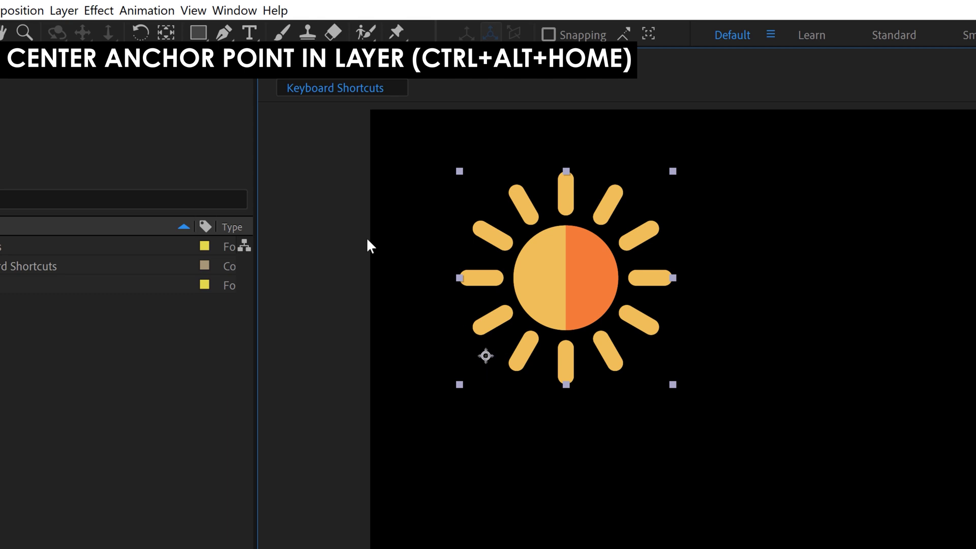
left_click(166, 33)
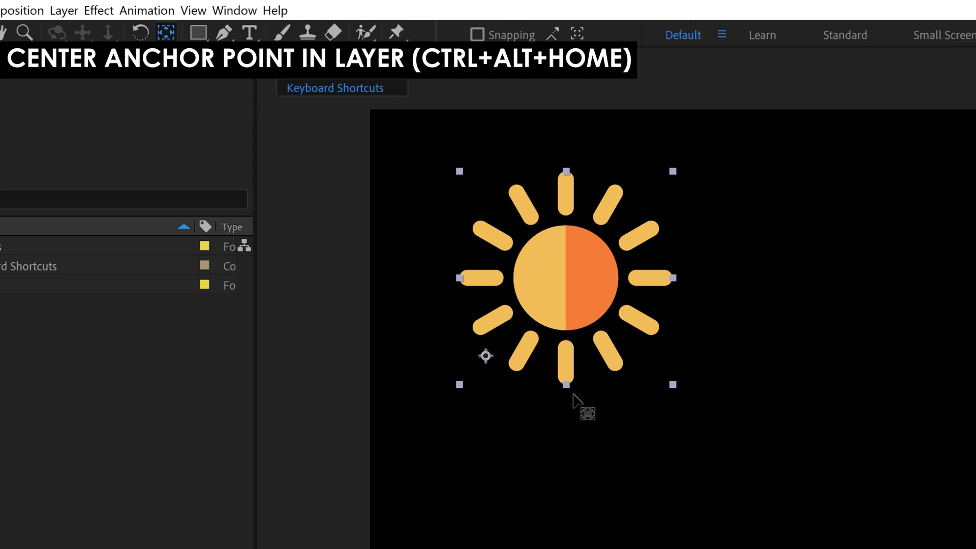
left_click_drag(485, 364, 625, 364)
left_click_drag(580, 422, 333, 419)
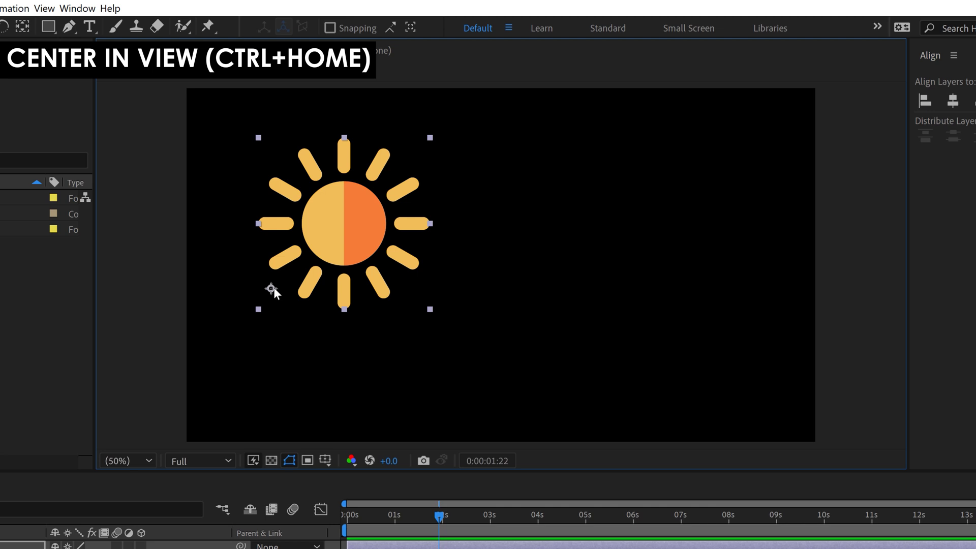
Step: Center the Sun layer horizontally and vertically in the composition and place its anchor point at the layer's center
key("ctrl+Home")
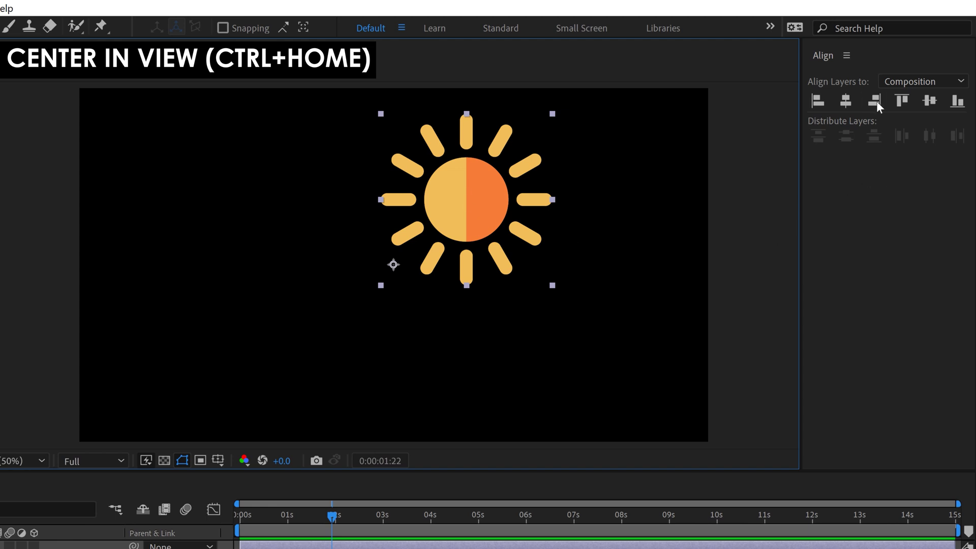
left_click(846, 102)
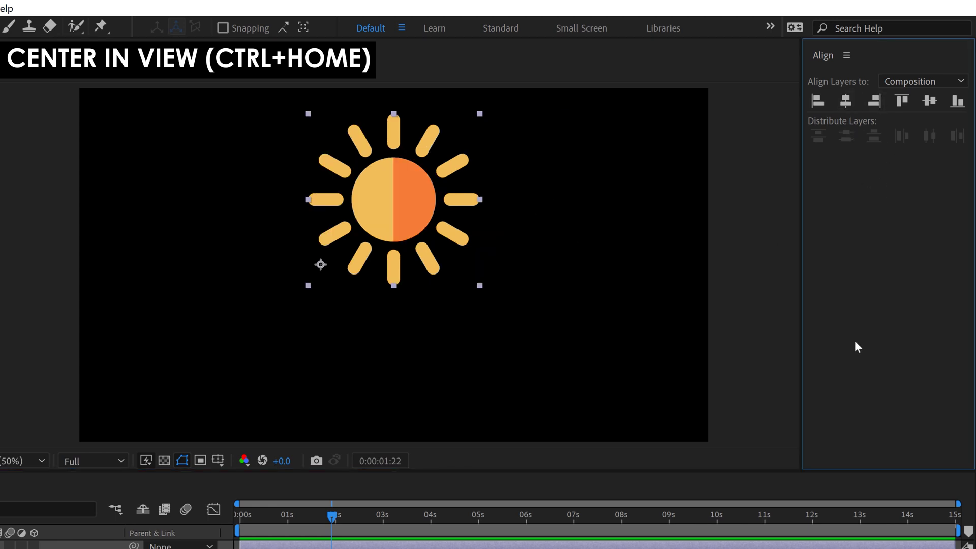
left_click(934, 99)
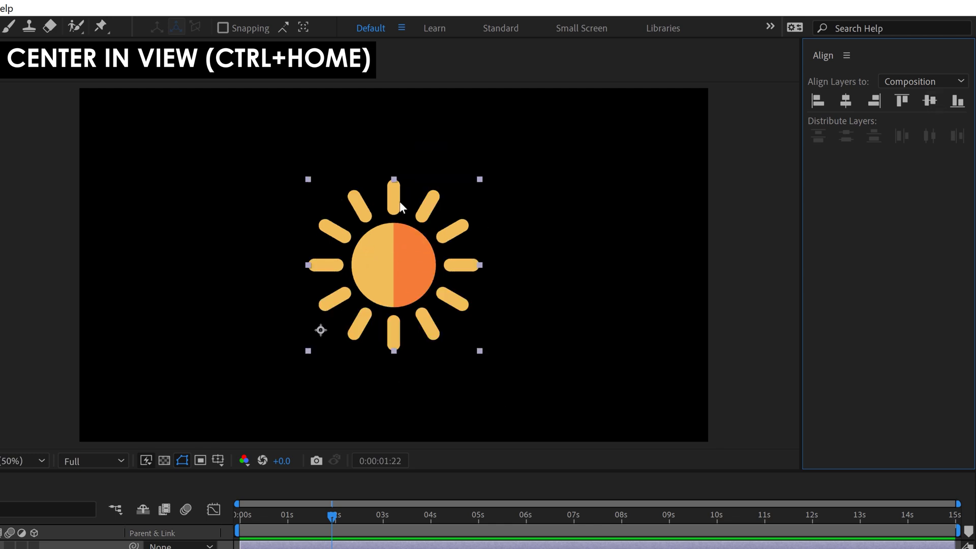
left_click(396, 291)
key("ctrl+alt+Home")
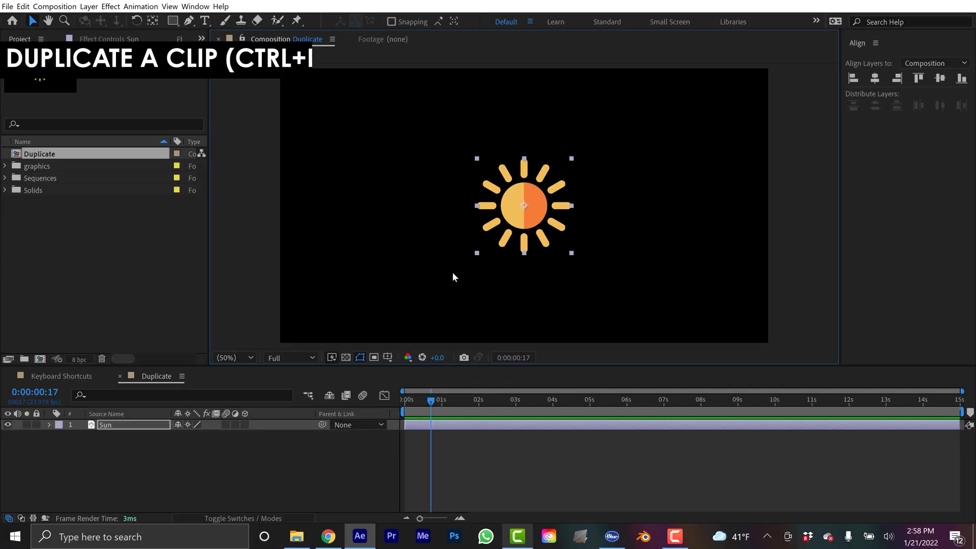
Step: Duplicate the Sun layer twice, placing one copy left of the center sun and the other to its upper right
key("ctrl+d")
left_click_drag(524, 219, 359, 218)
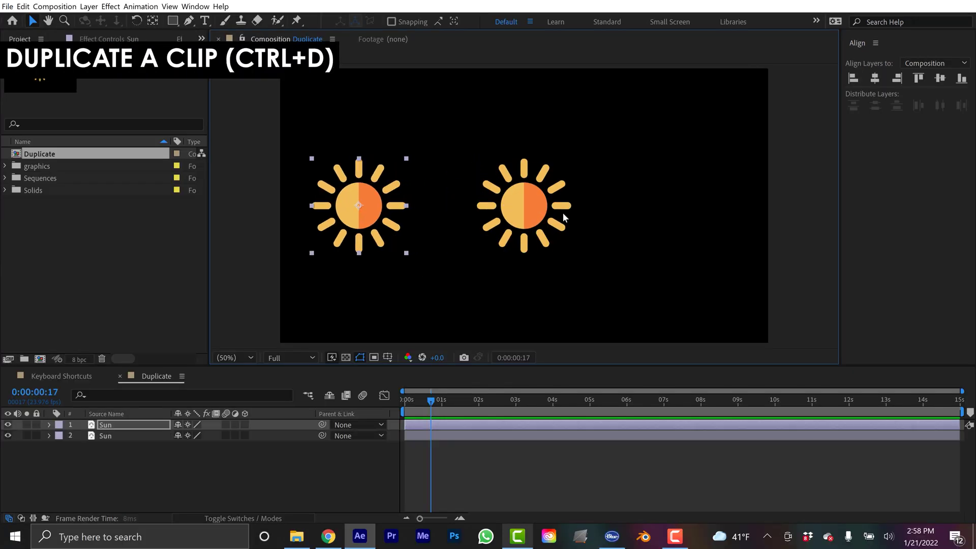
key("ctrl+d")
left_click_drag(549, 157, 628, 103)
Step: Duplicate all three suns together, offset the copies toward the lower right, and shift the leftmost copy slightly right
key("ctrl+a")
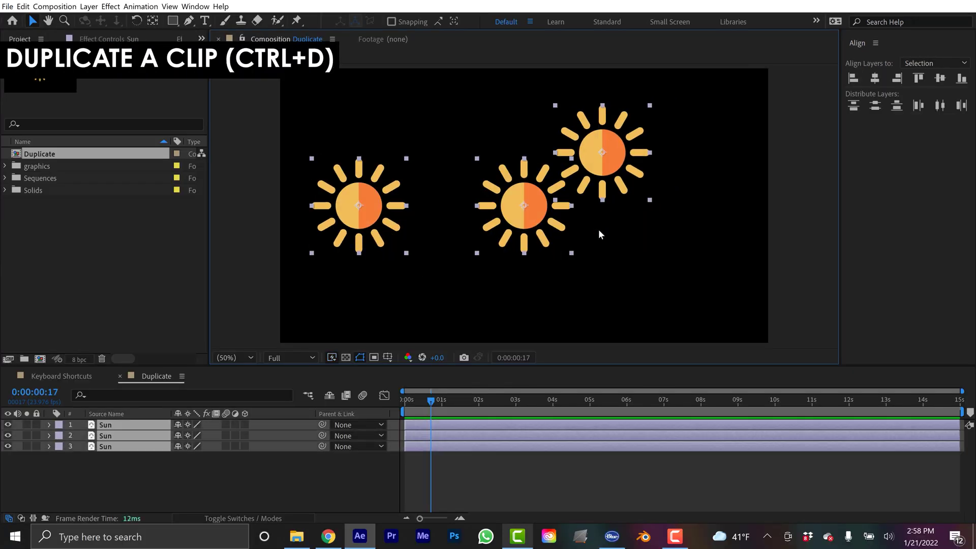
key("ctrl+d")
left_click_drag(501, 202, 580, 269)
left_click_drag(437, 272, 485, 283)
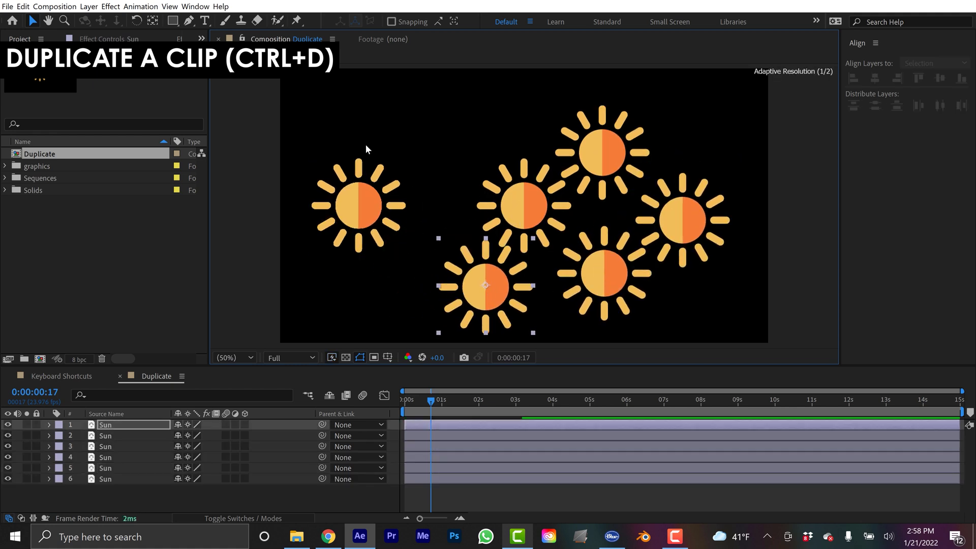
Step: Duplicate all six suns together and move the copies upward and slightly left in the composition
left_click(442, 218)
key("ctrl+a")
key("ctrl+d")
left_click_drag(603, 285, 581, 193)
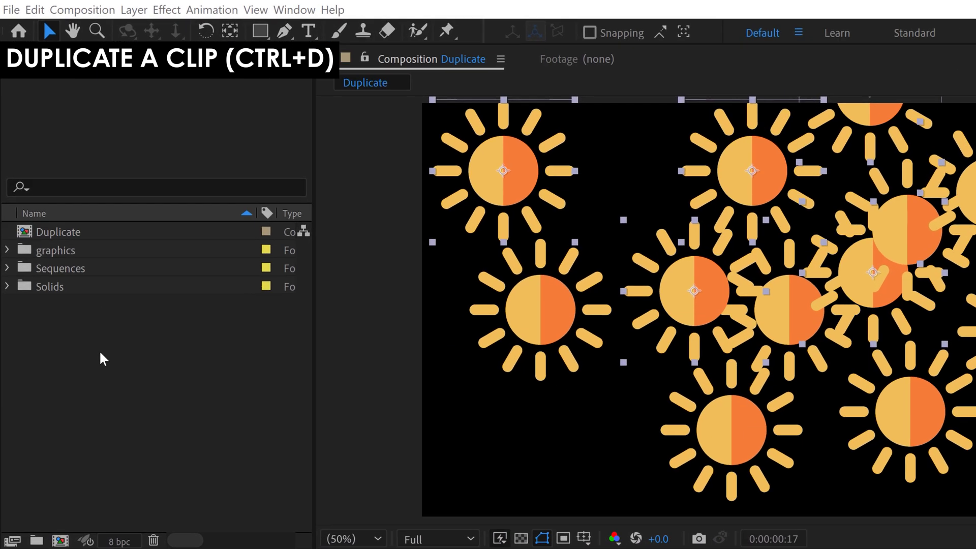
Step: Make six copies of the Duplicate composition in the project and duplicate Duplicate 2 through Duplicate 7 as a group
left_click(50, 231)
key("ctrl+d")
key("ctrl+d")
key("ctrl+d")
key("ctrl+d")
key("ctrl+d")
key("ctrl+d")
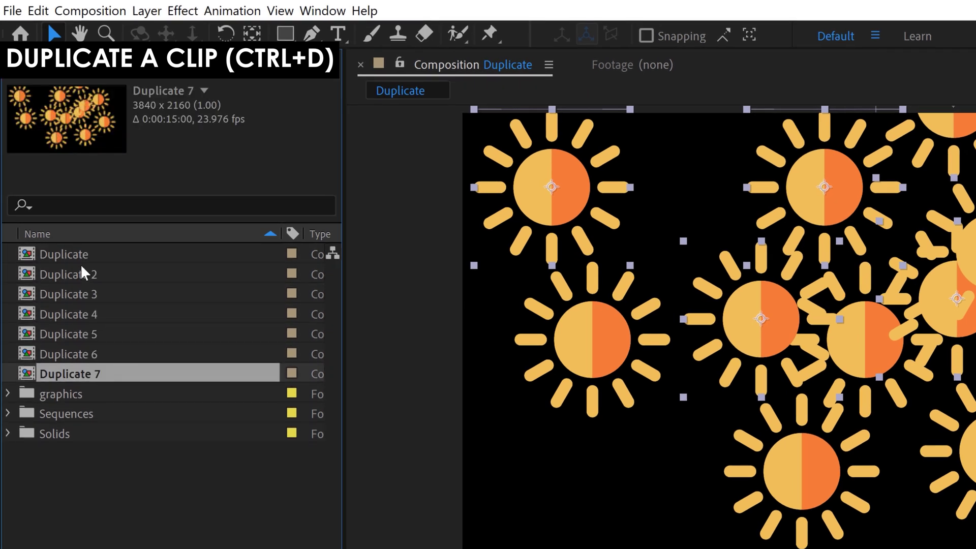
left_click(84, 273, "shift")
key("ctrl+d")
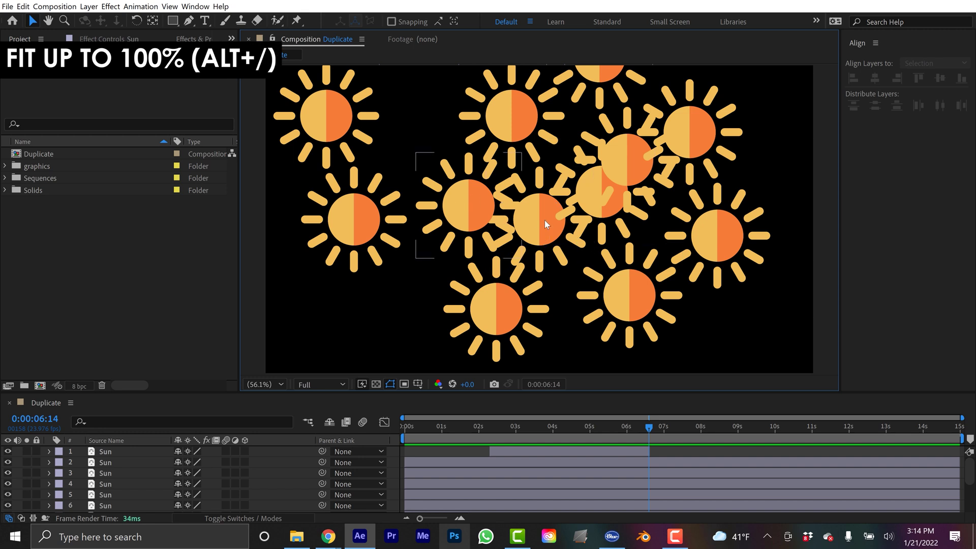
Step: Zoom into the central sun at 200%, fit the composition view, and reduce the magnification to 25%
scroll(541, 220, "up", 6)
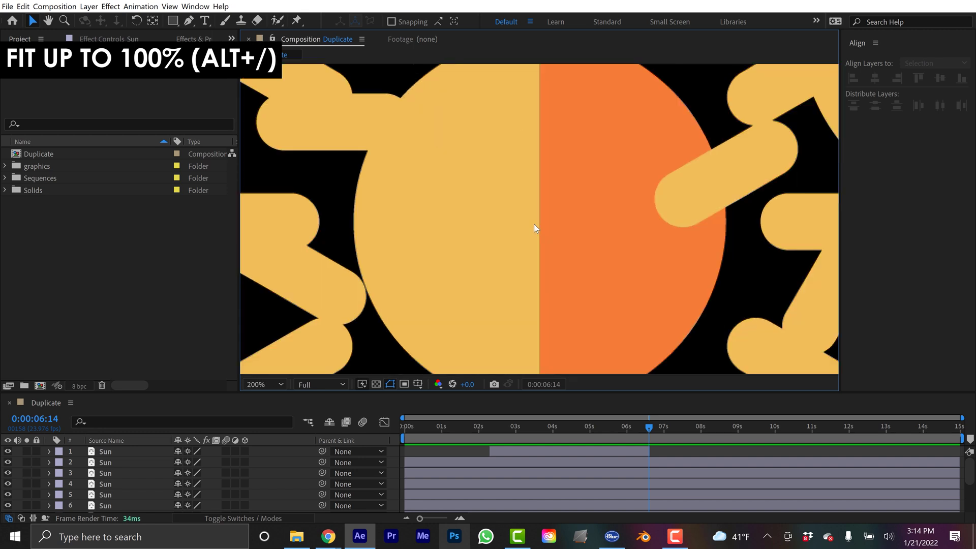
key("alt+slash")
key("comma")
key("h")
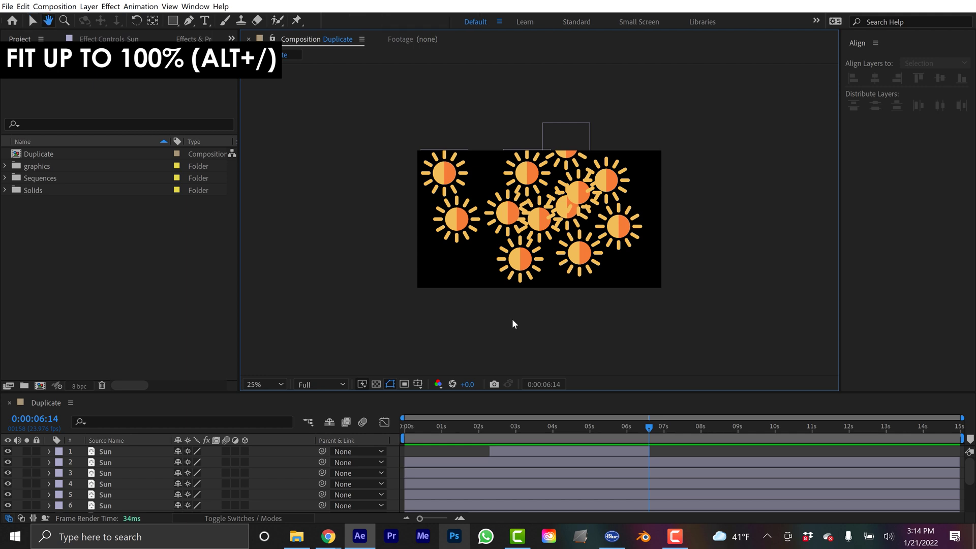
Step: Pan the composition view and zoom in to 200% to examine the overlapping sun rays
left_click_drag(478, 309, 570, 230)
key("period")
key("period")
key("period")
key("period")
key("period")
key("period")
key("v")
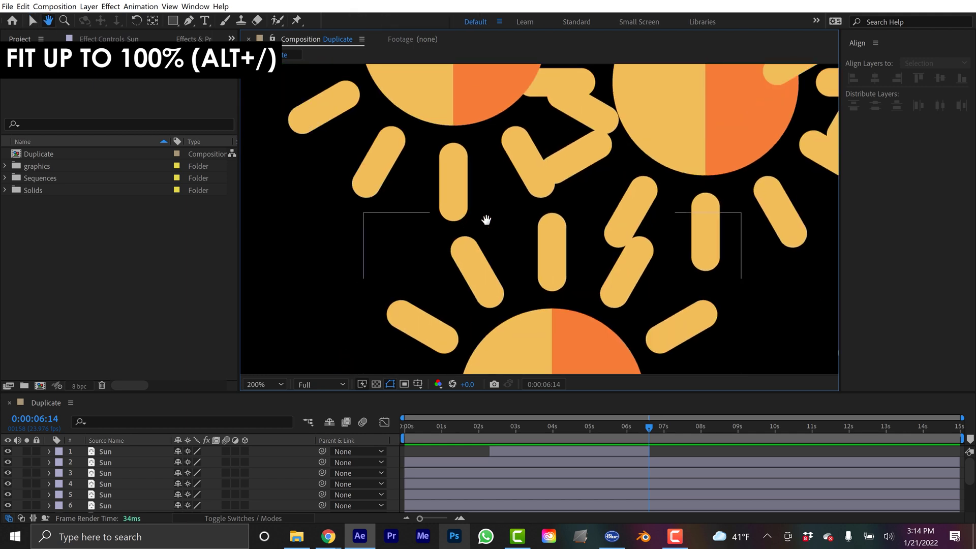
Step: Zoom out to 50% and pan the whole composition back into the middle of the viewer
key("comma")
key("comma")
key("comma")
key("comma")
key("h")
left_click_drag(594, 197, 551, 226)
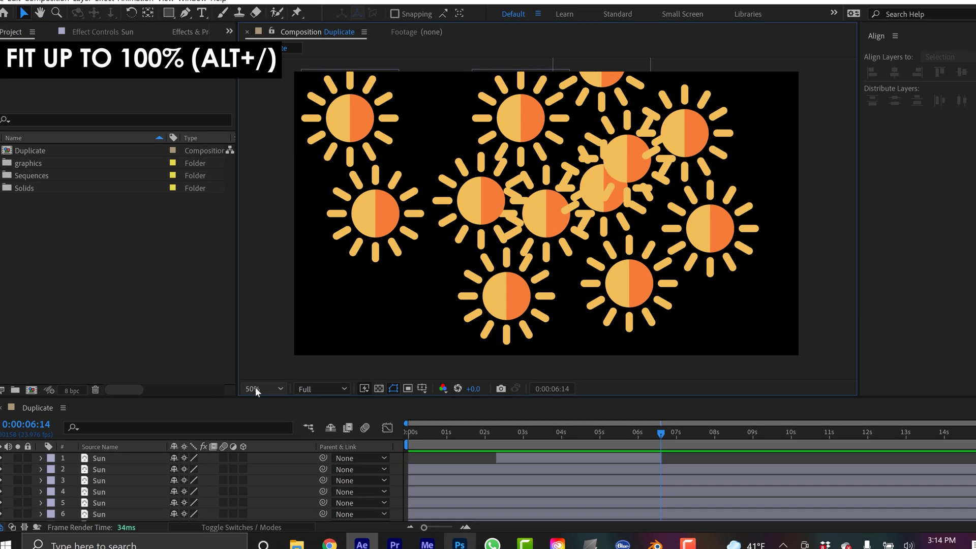
Step: Review the viewer's magnification presets and zoom into the overlapping suns up to 400%
left_click(259, 385)
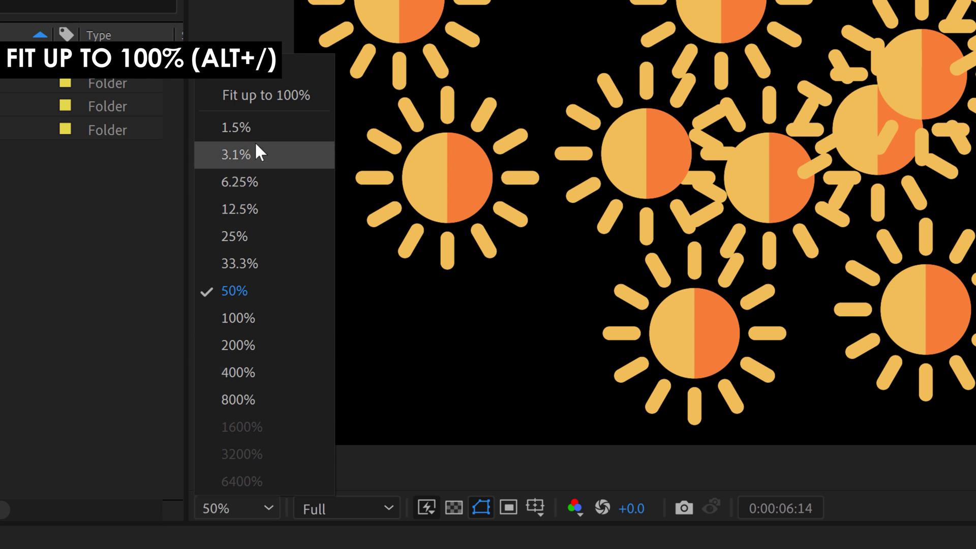
left_click(931, 308)
scroll(932, 307, "up", 5)
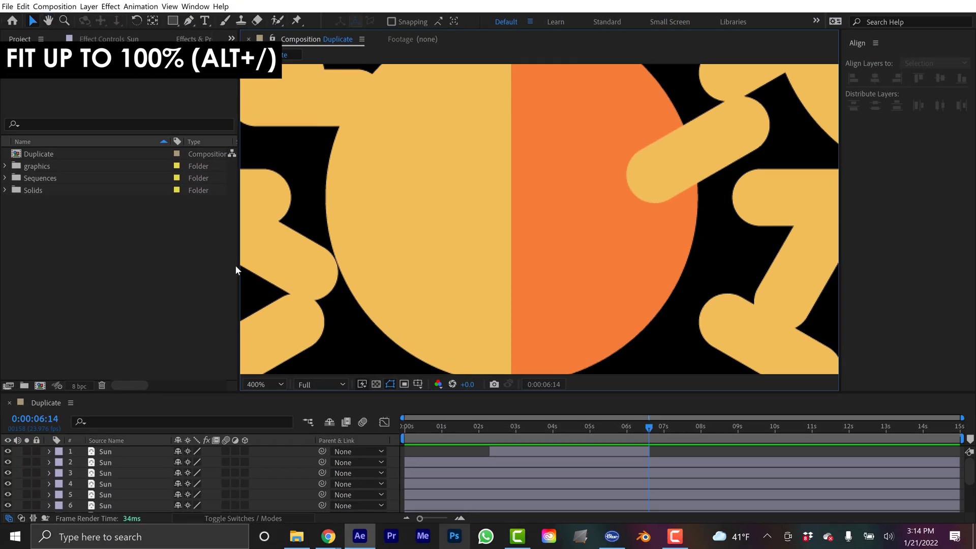
Step: Widen the Project panel, enlarge the Timeline panel, and fit the composition view up to 100%
left_click_drag(236, 270, 272, 267)
left_click_drag(592, 391, 592, 377)
scroll(565, 298, "down", 2)
key("alt+/")
key("alt+/")
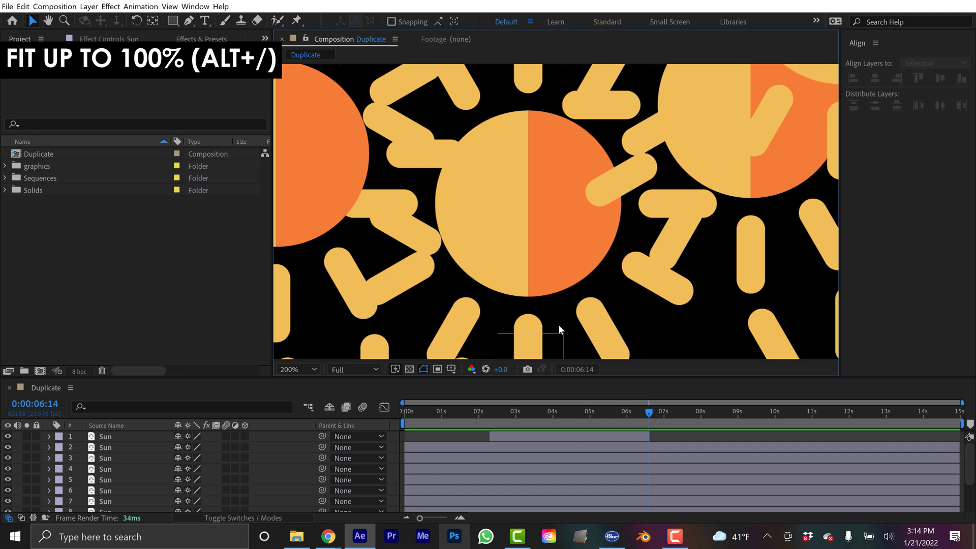
key("alt+/")
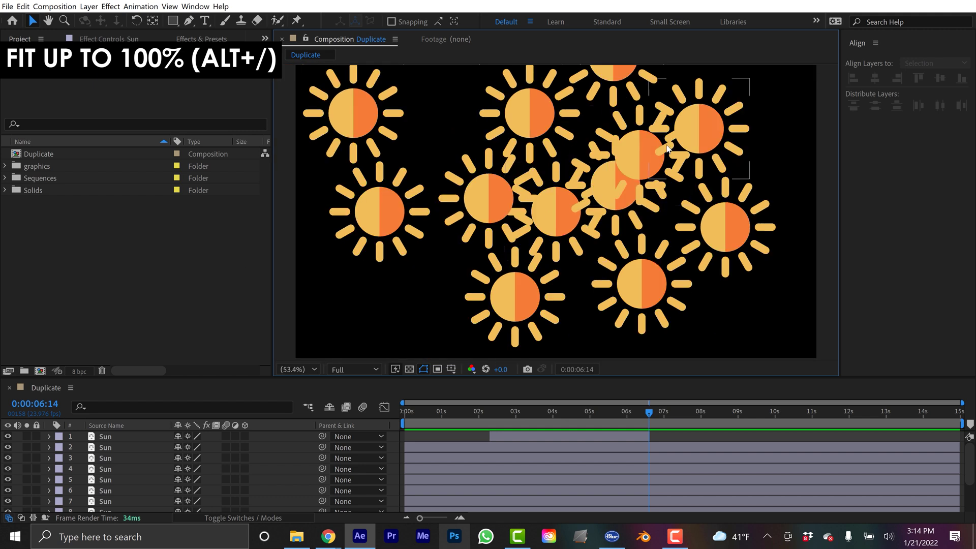
Step: Check the viewer's magnification mode and widen the Project panel further to resize the fitted composition view
left_click(291, 369)
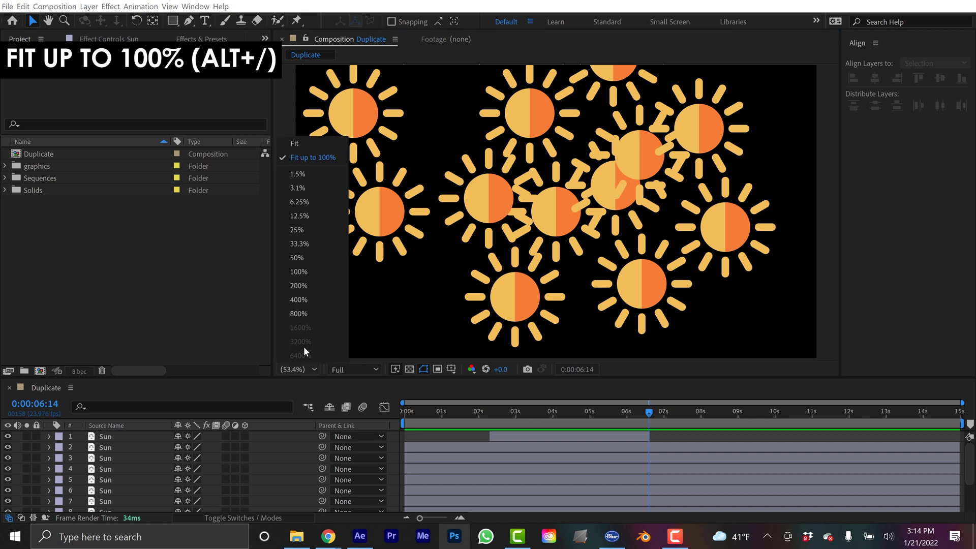
left_click(169, 297)
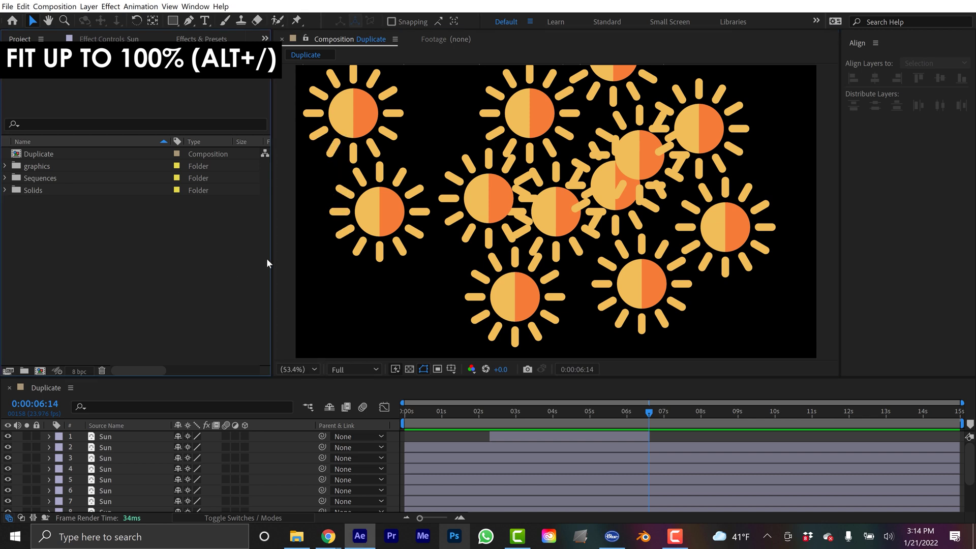
left_click_drag(272, 248, 346, 248)
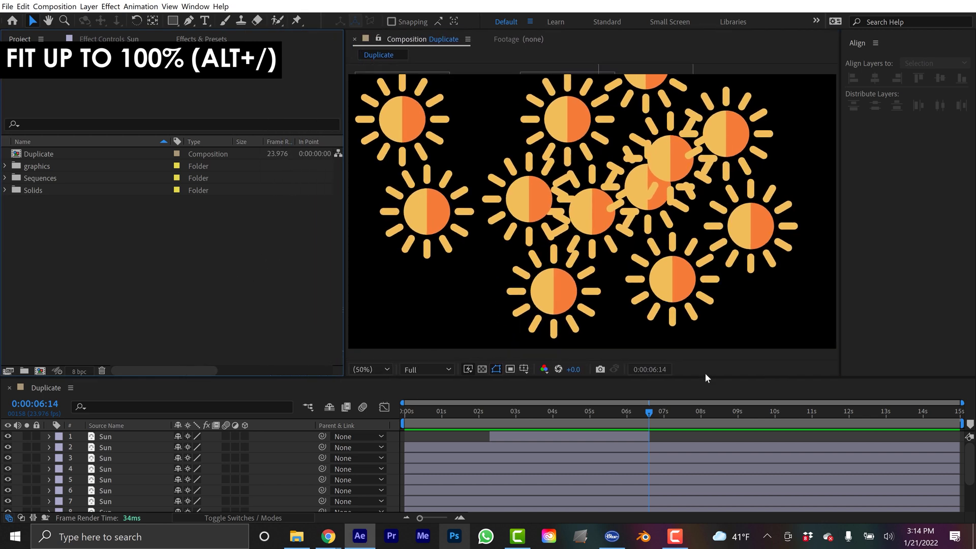
mouse_move(705, 376)
left_mouse_down()
mouse_move(705, 325)
mouse_move(703, 376)
left_mouse_up()
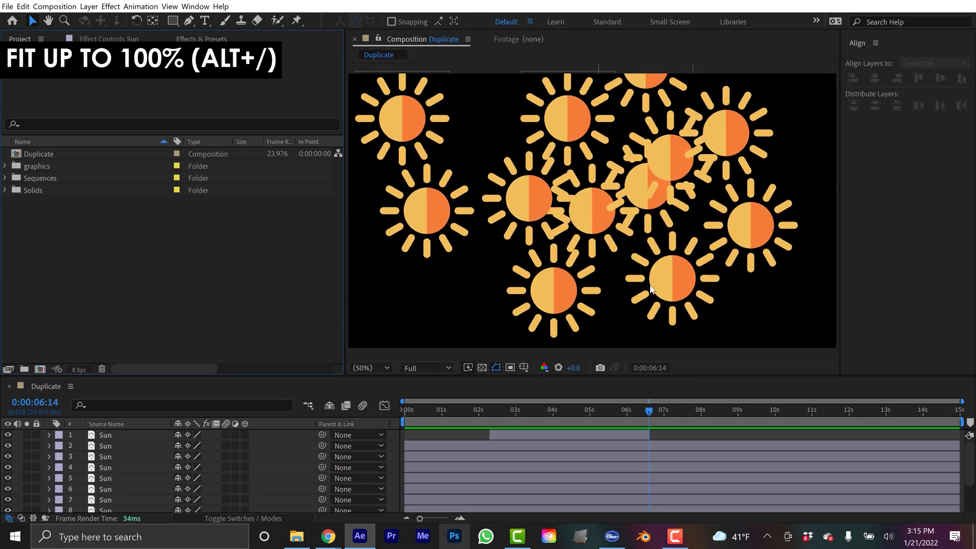
Step: Check the 100% magnification setting, narrow the Project panel, and refit the composition view up to 100%
key("alt+slash")
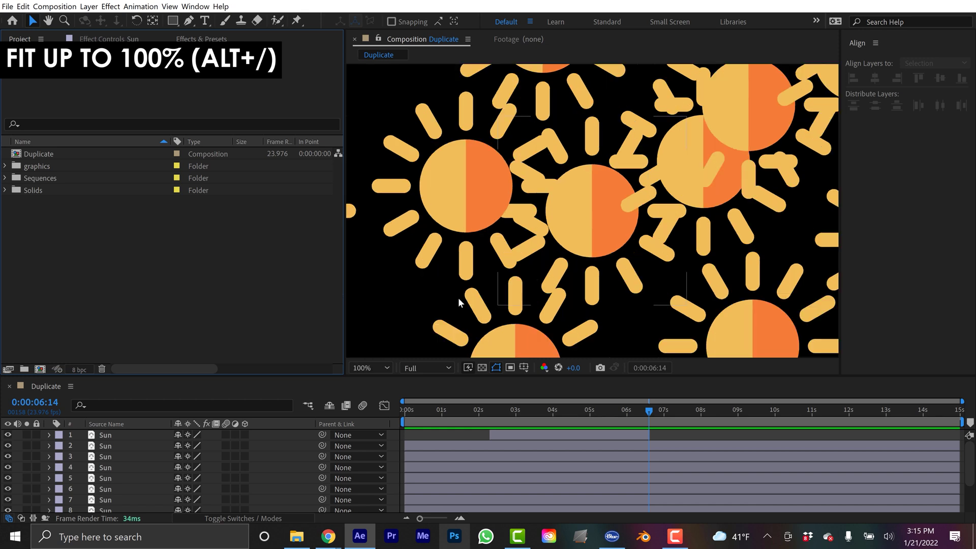
left_click(370, 368)
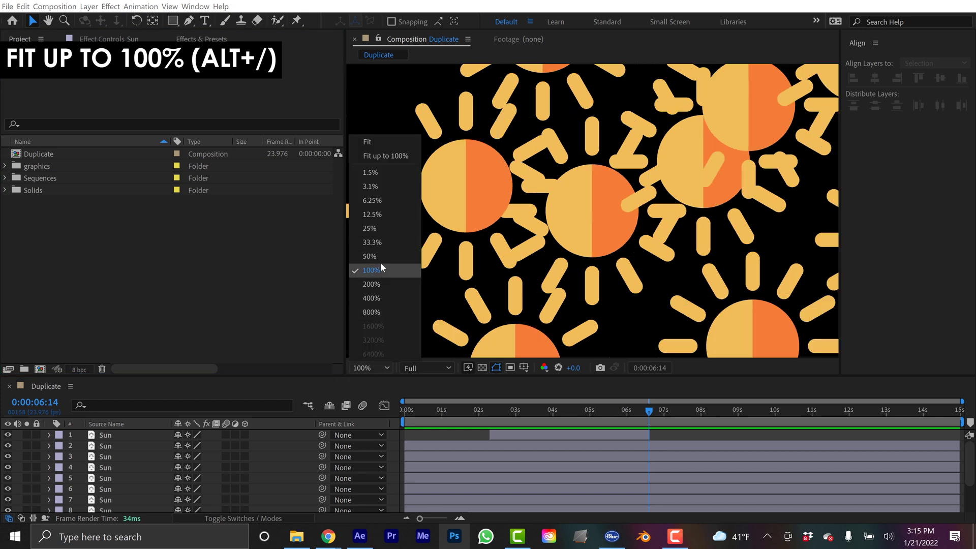
left_click(279, 312)
left_click_drag(345, 284, 275, 282)
key("alt+slash")
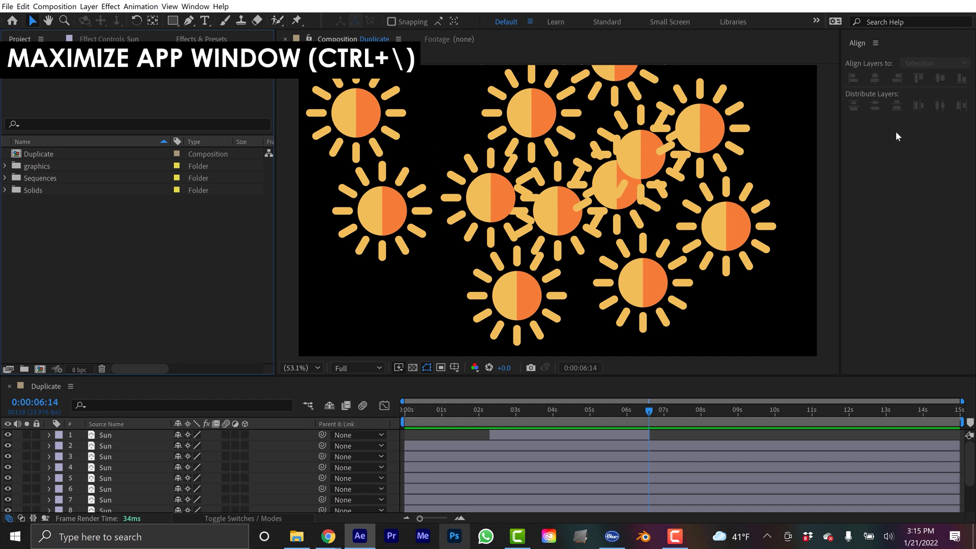
Step: Switch the application window out of its maximized state and maximize it again
key("ctrl+backslash")
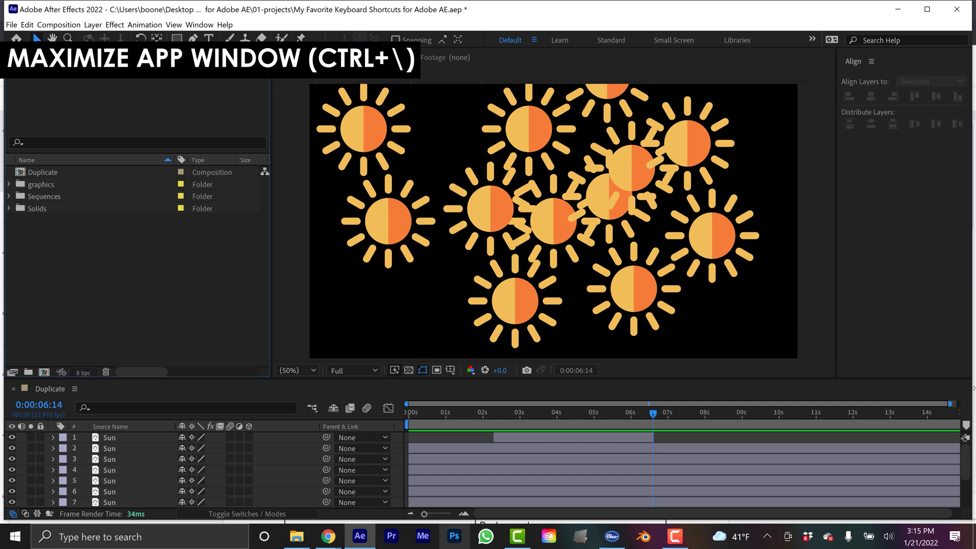
key("ctrl+backslash")
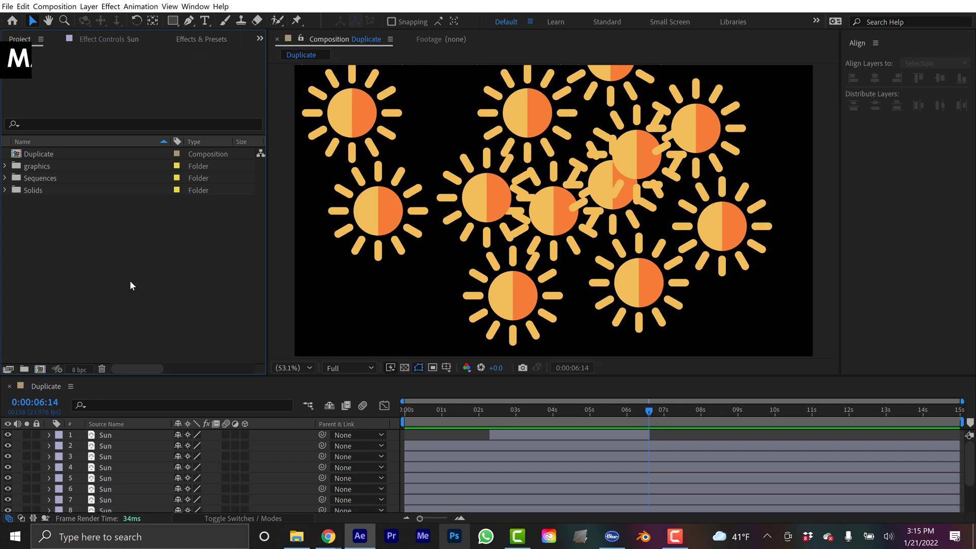
Step: Select the trimmed Sun layer 1 and jump the playhead between its first and last frames, ending on the last frame
left_click(506, 436)
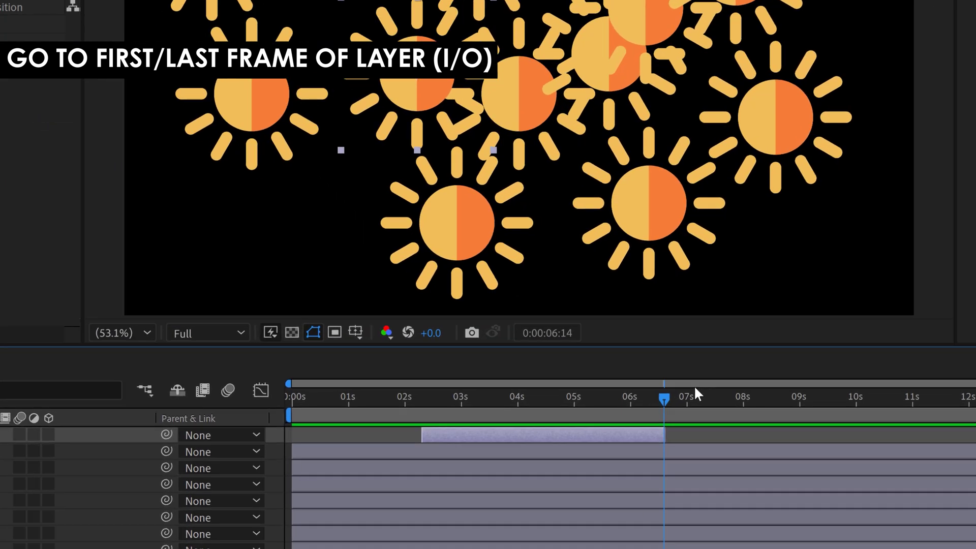
left_click_drag(661, 410, 710, 410)
left_click_drag(774, 392, 326, 392)
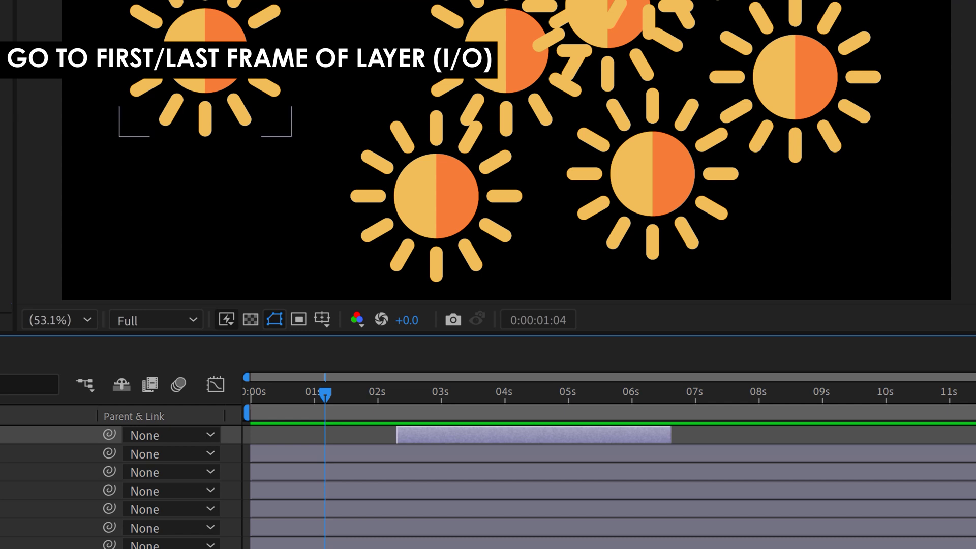
key("i")
key("o")
key("i")
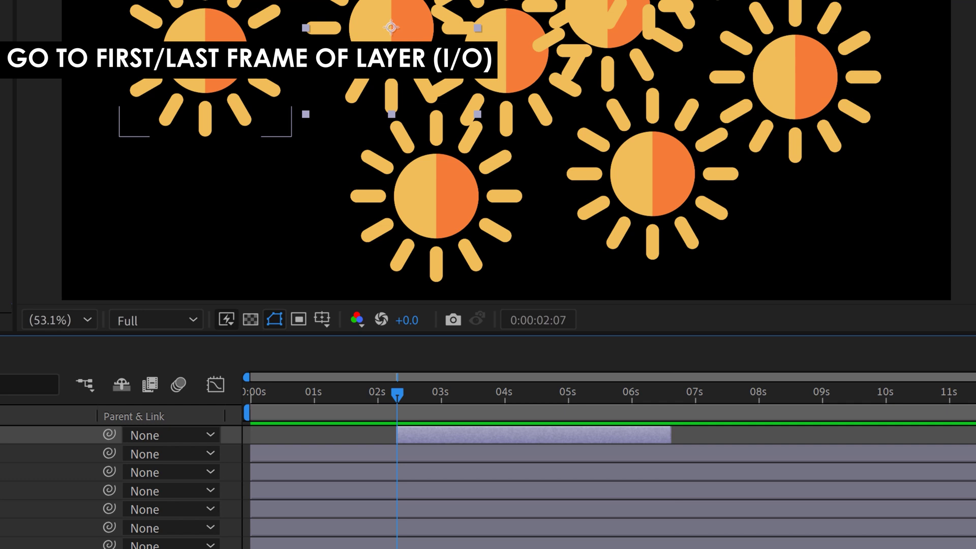
key("o")
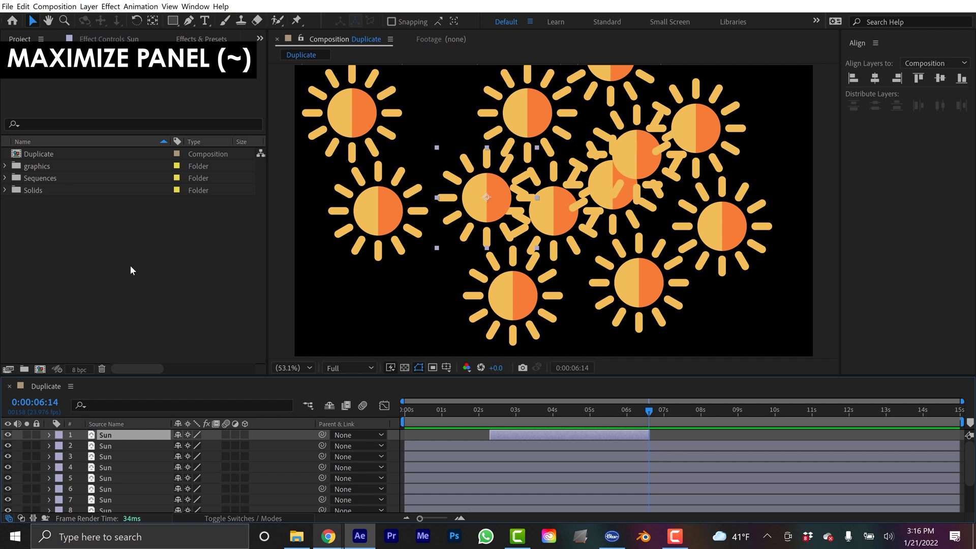
Step: Maximize the Project panel to fill the workspace
key("grave")
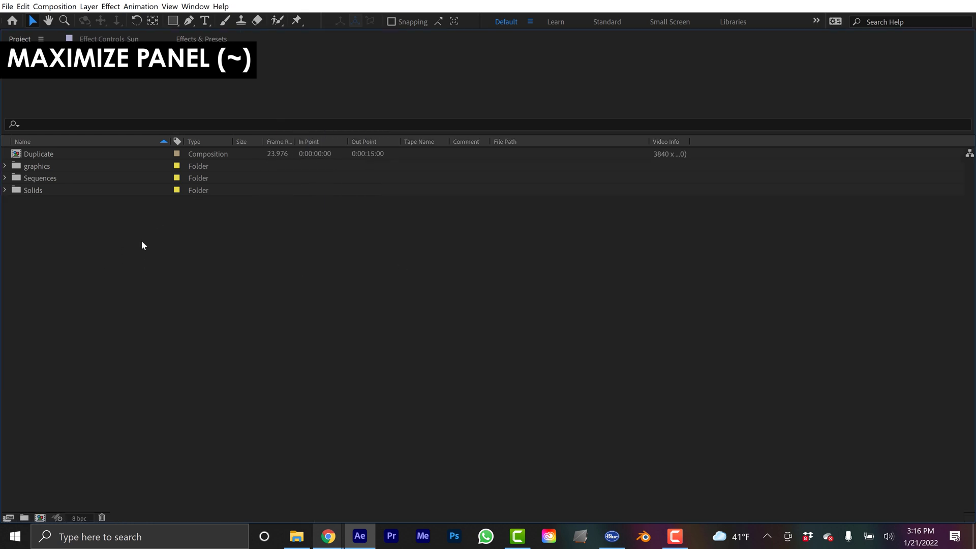
Step: Restore the maximized Project panel, and maximize and restore the Composition and Align panels one after the other
key("grave")
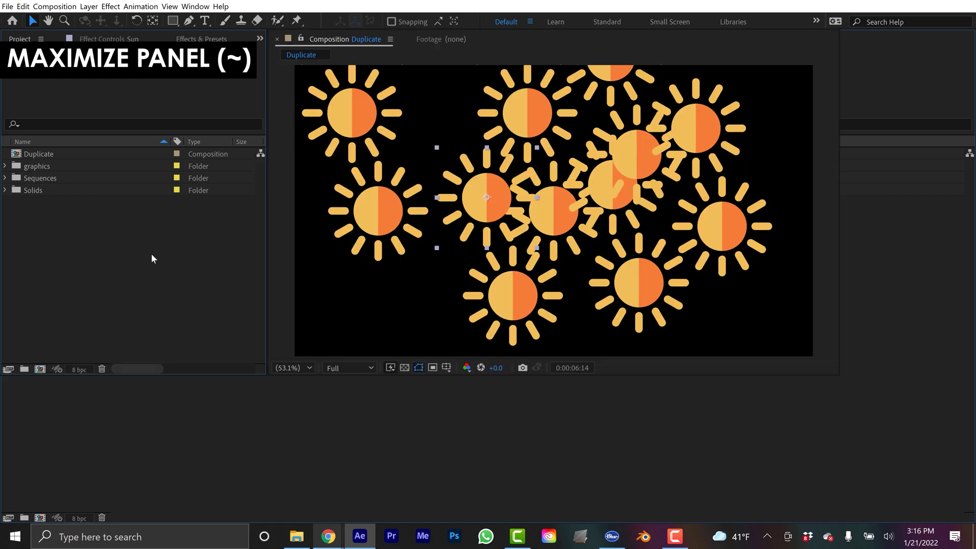
key("grave")
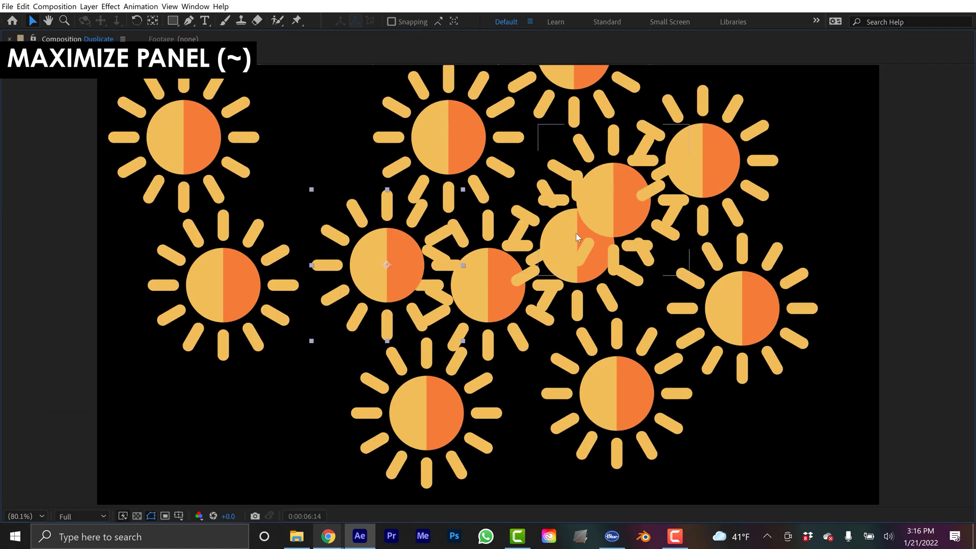
key("grave")
key("grave")
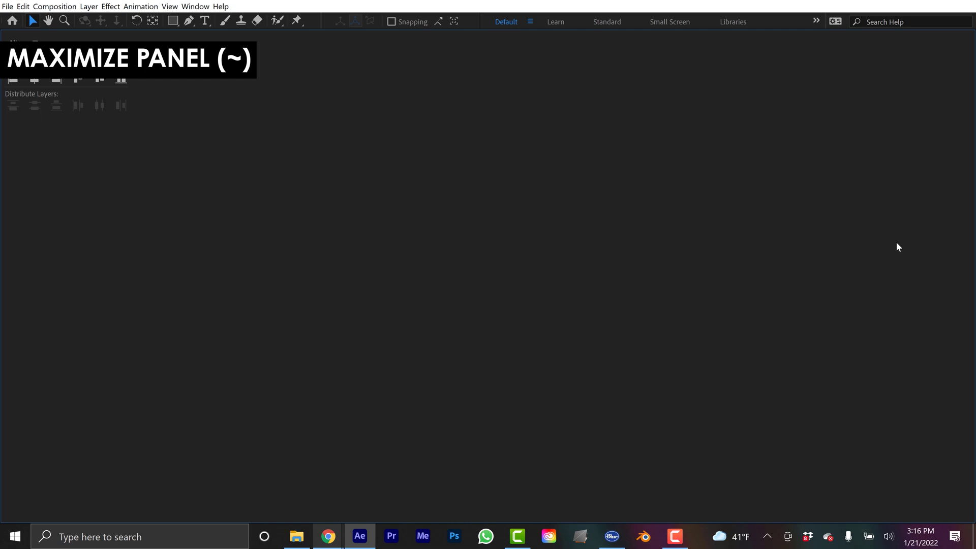
key("grave")
key("grave")
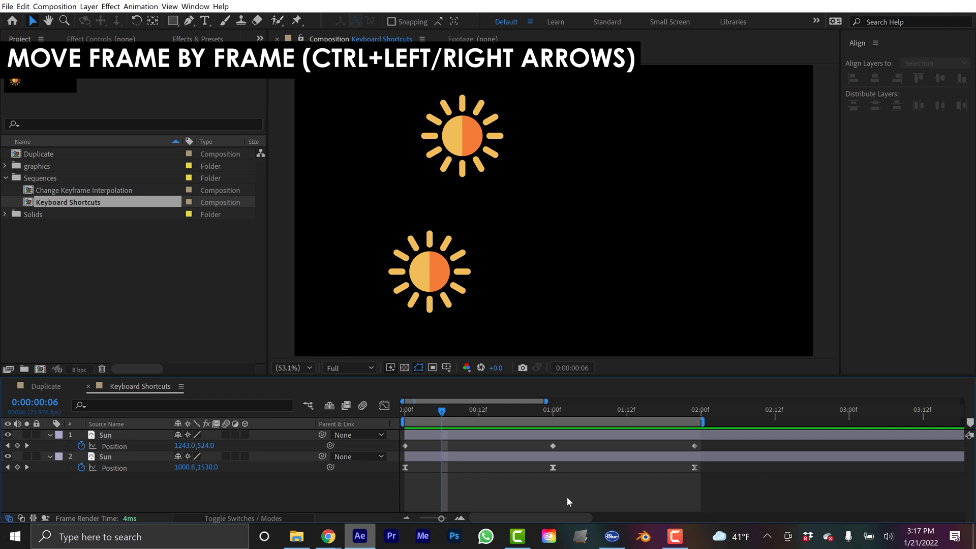
Step: Step the playhead seven frames forward from 0:00:00:06 in the Keyboard Shortcuts composition and seven frames back
key("ctrl+Right")
key("ctrl+Right")
key("ctrl+Right")
key("ctrl+Right")
key("ctrl+Right")
key("ctrl+Right")
key("ctrl+Right")
key("ctrl+Left")
key("ctrl+Left")
key("ctrl+Left")
key("ctrl+Left")
key("ctrl+Left")
key("ctrl+Left")
key("ctrl+Left")
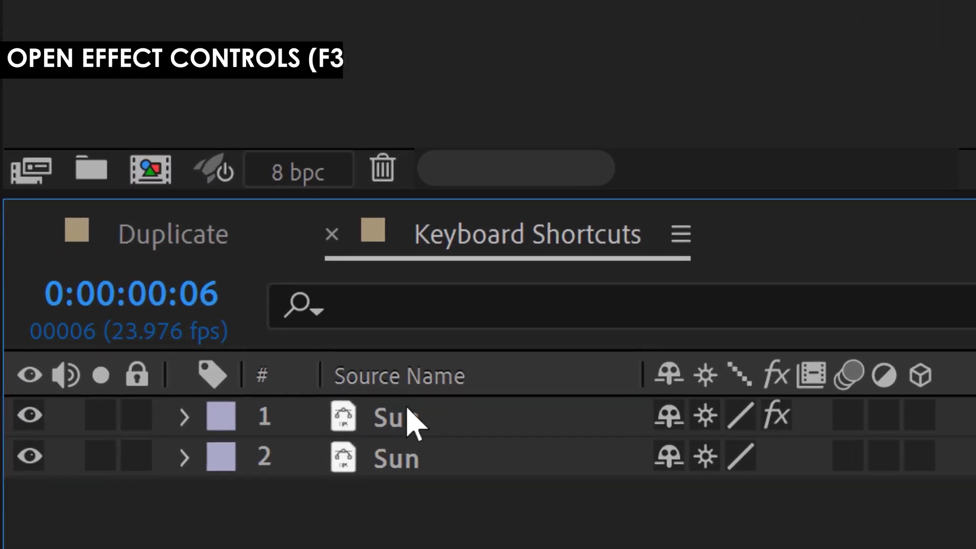
Step: Select Sun layer 1 in the Keyboard Shortcuts composition and show its Effect Controls
left_click(305, 424)
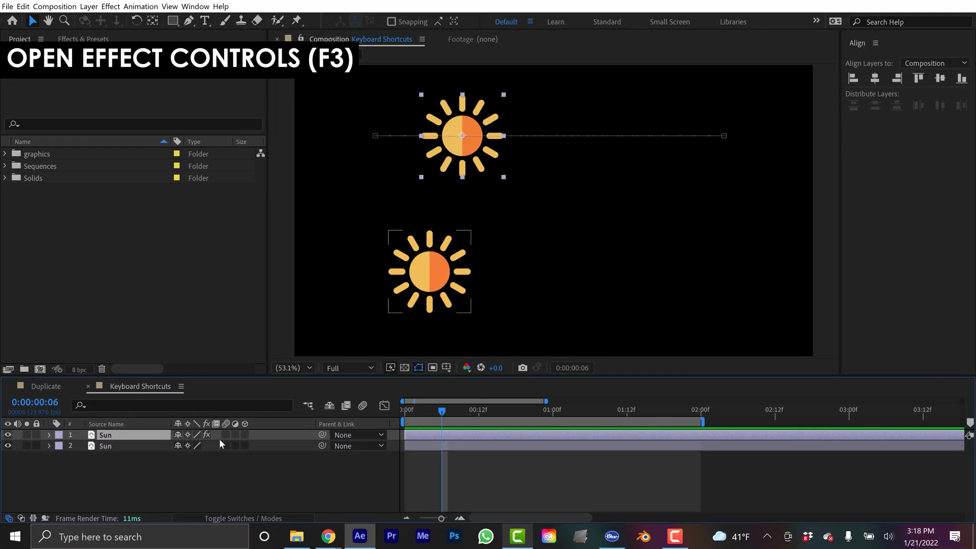
key("F3")
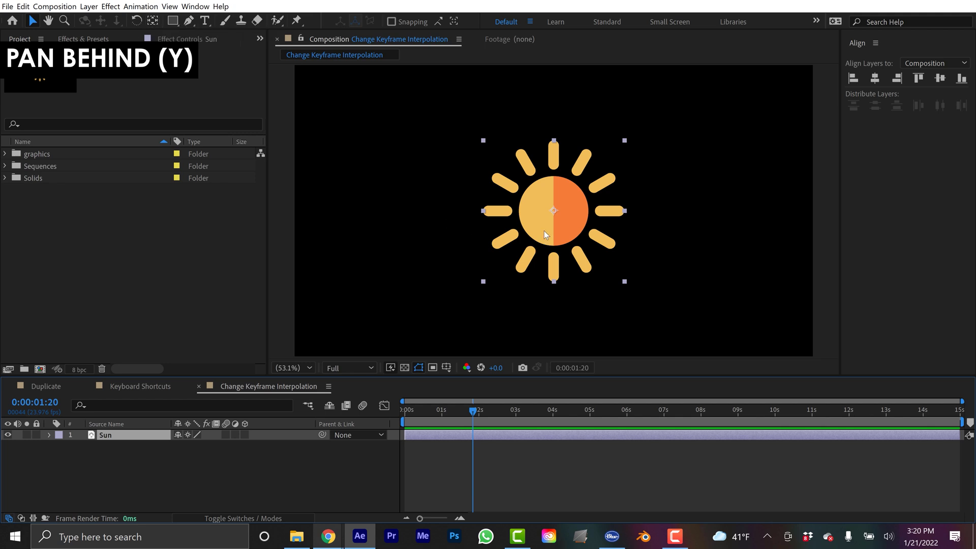
Step: Move the sun's anchor point from its center toward the upper-right rays with the Pan Behind tool
key("y")
left_click_drag(556, 221, 606, 153)
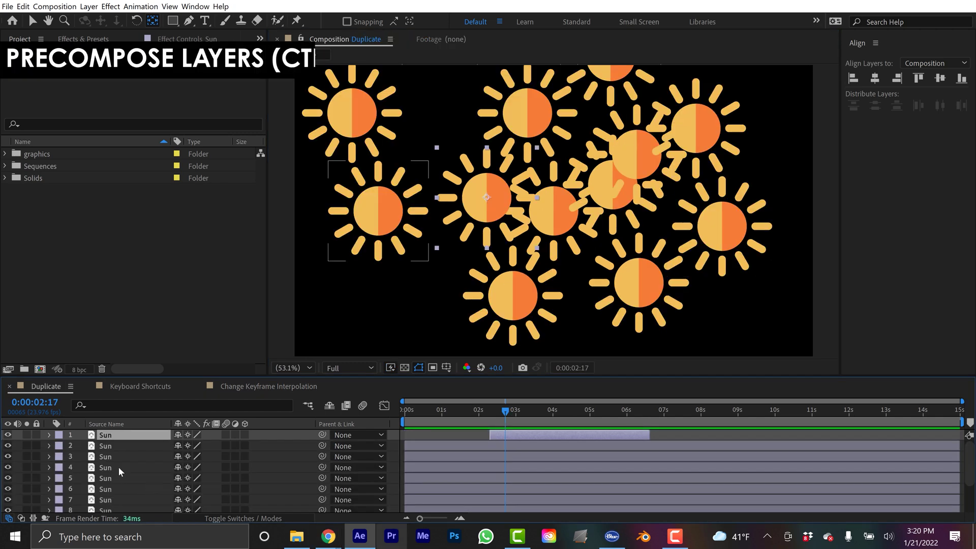
Step: Select Sun layers 1 to 5 in the Duplicate composition and pre-compose them as Pre-comp 1, moving all attributes into it
left_click(111, 478, "shift")
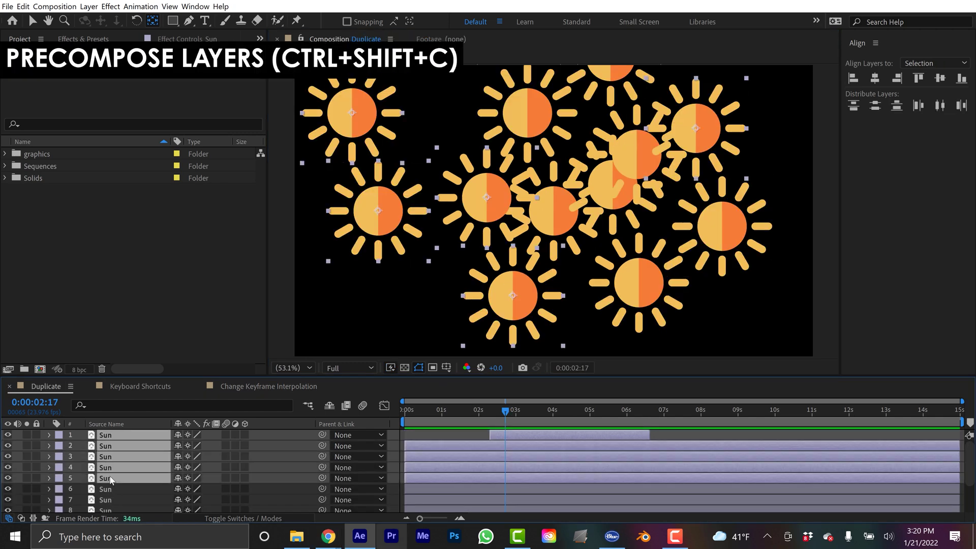
key("ctrl+shift+c")
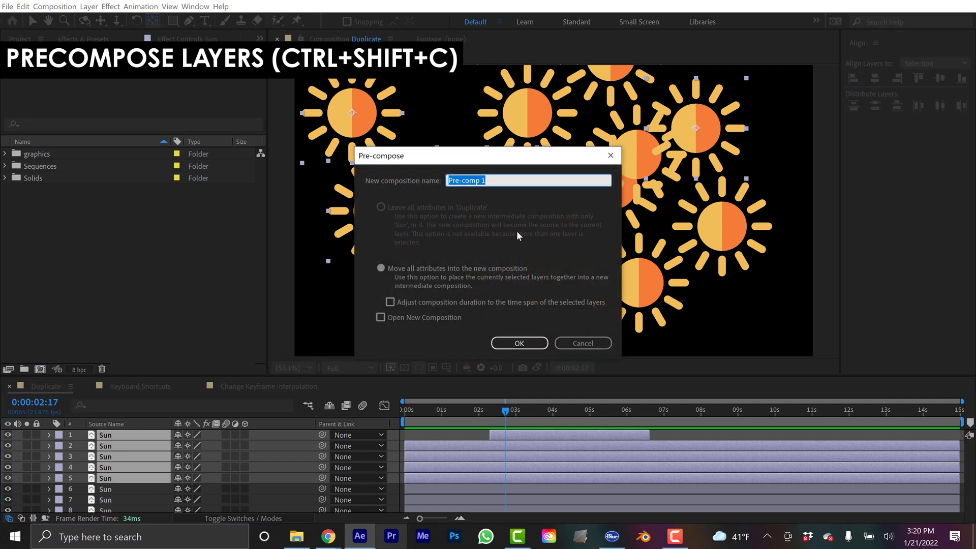
left_click(507, 344)
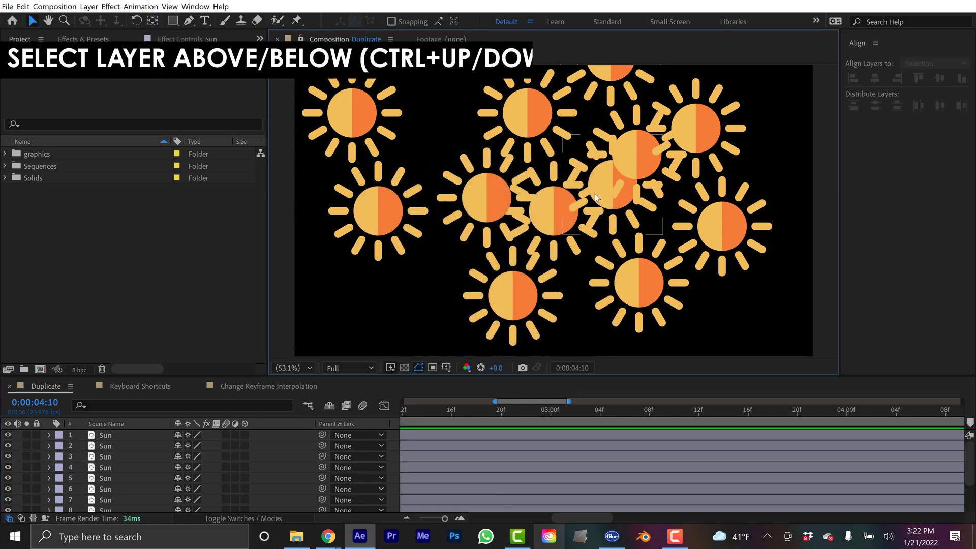
Step: Select the sun on layer 4 and shift the selection layer by layer up and down the layer stack
left_click(372, 203)
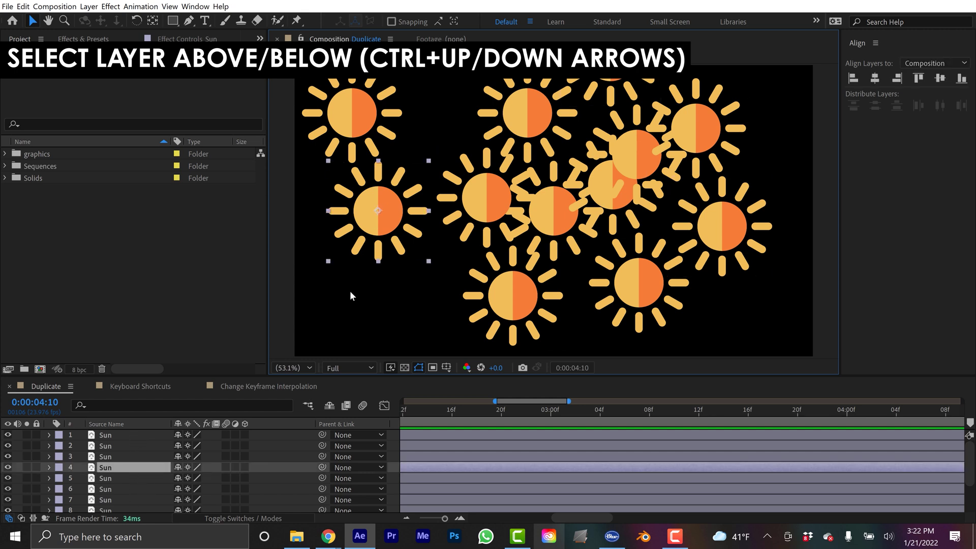
key("ctrl+Up")
key("ctrl+Up")
key("ctrl+Up")
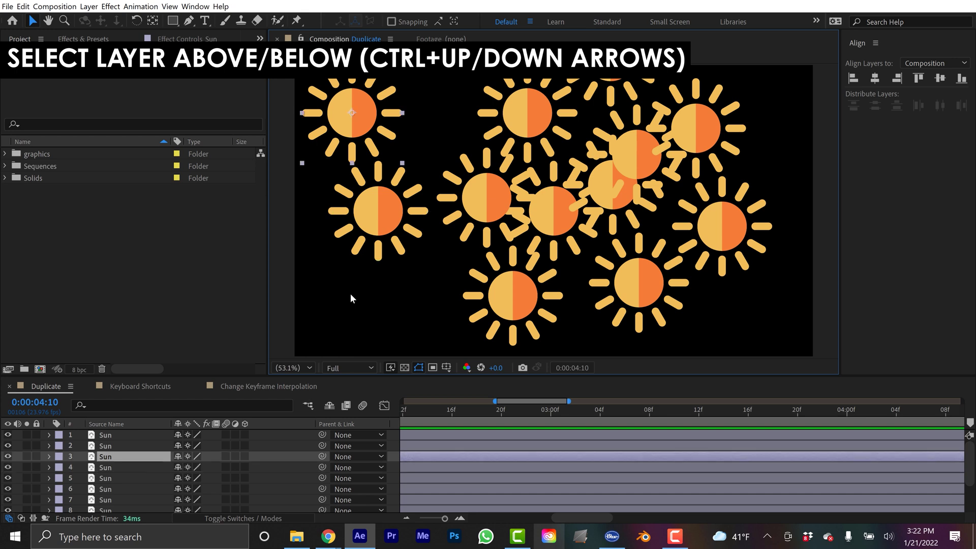
key("ctrl+Down")
key("ctrl+Down")
key("ctrl+Down")
key("ctrl+Down")
key("ctrl+Down")
key("ctrl+Down")
key("ctrl+Down")
key("ctrl+Down")
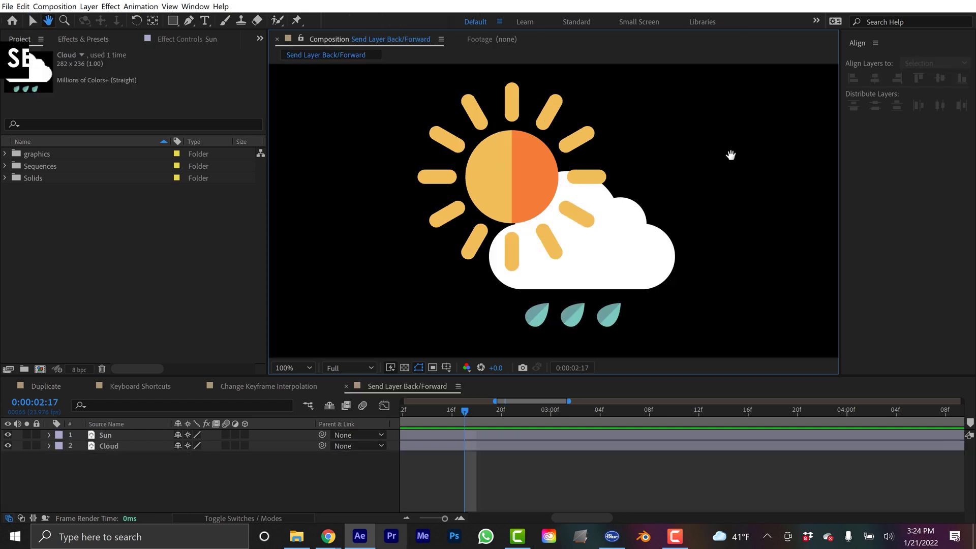
Step: Select the Sun layer with the Selection tool, then send it behind the Cloud layer and bring it forward again, twice
left_click_drag(739, 197, 735, 194)
key("v")
left_click(505, 167)
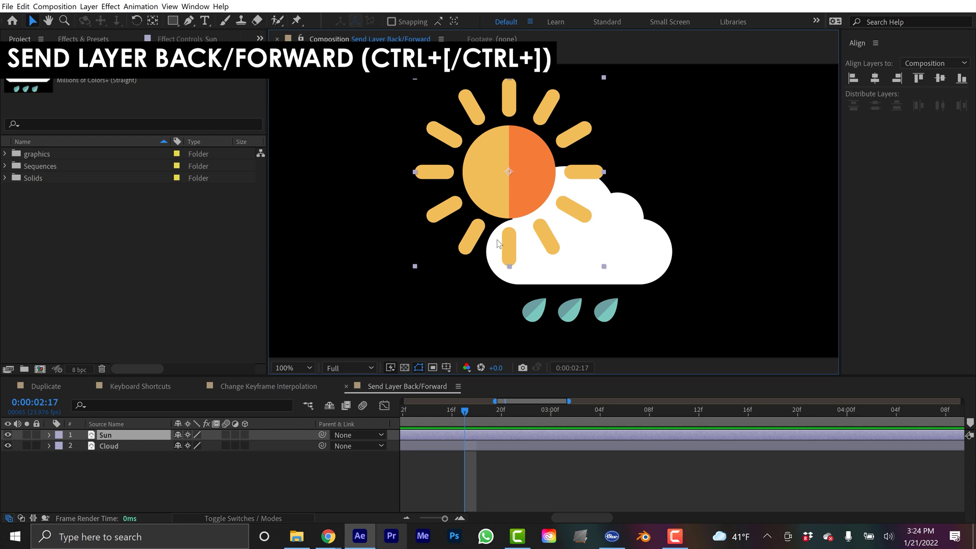
key("ctrl+bracketleft")
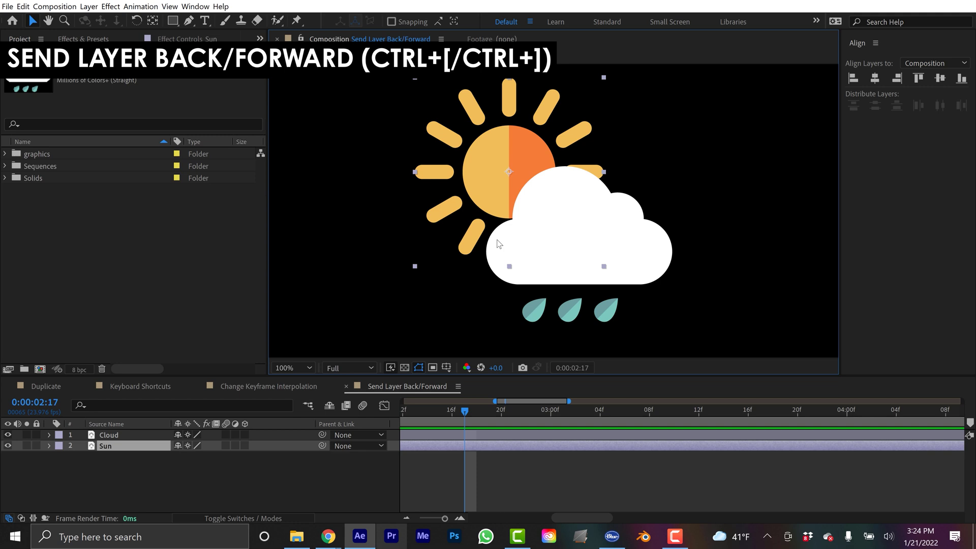
key("ctrl+bracketright")
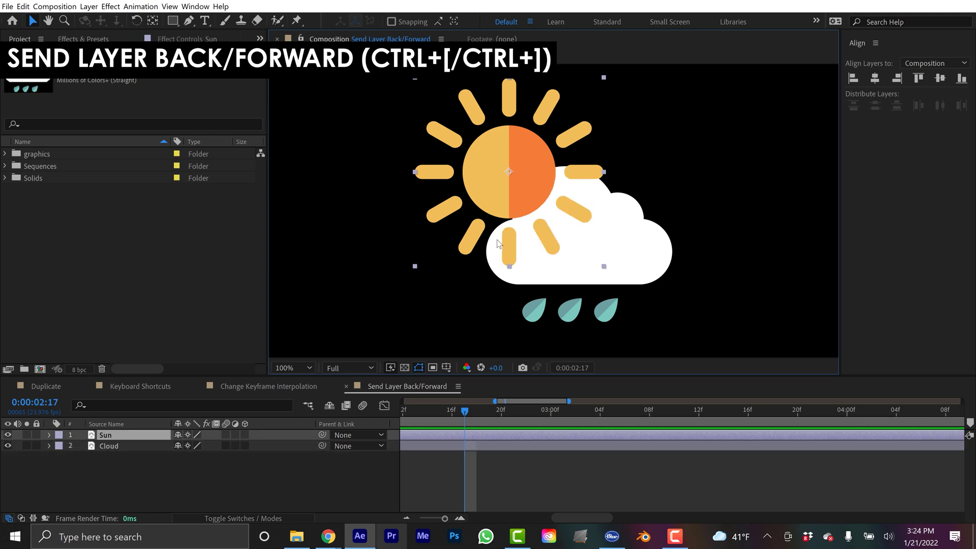
key("ctrl+bracketleft")
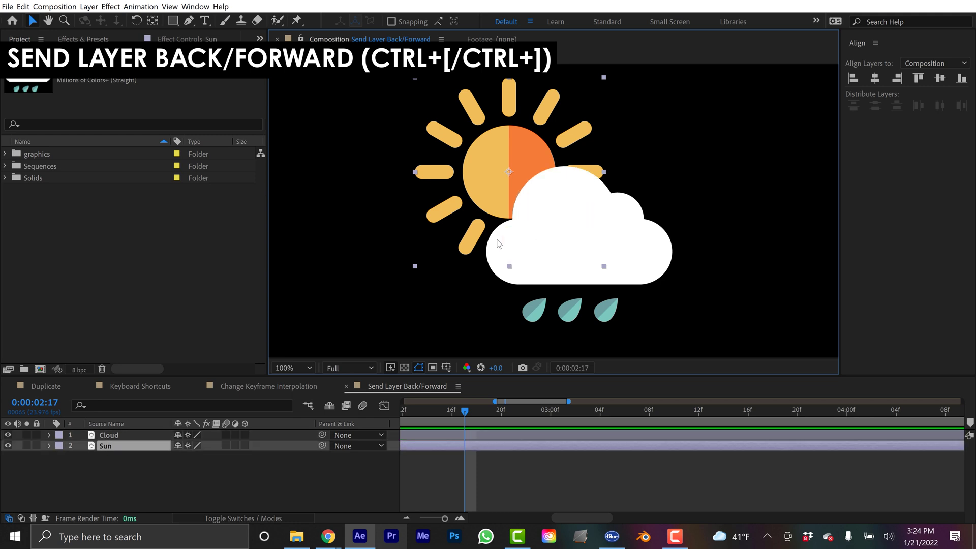
key("ctrl+bracketright")
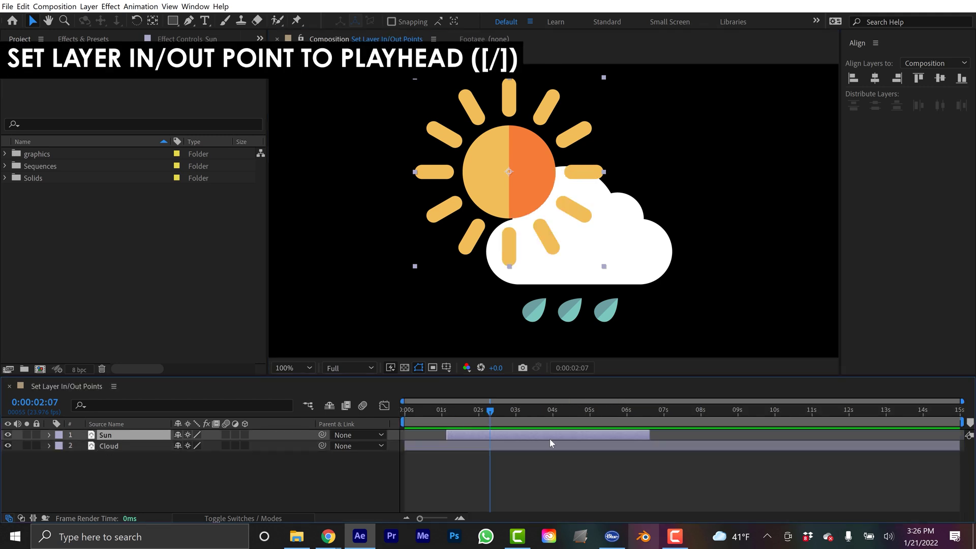
Step: Move the playhead to 0:00:07:03 and shift the Sun layer so that its in point sits at the playhead
key("Page_Down")
left_click_drag(491, 411, 668, 411)
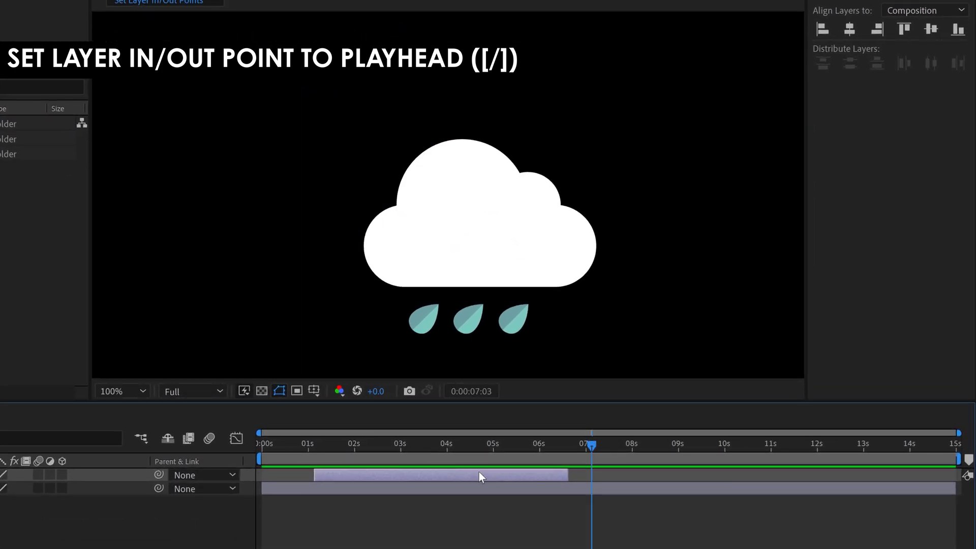
key("bracketleft")
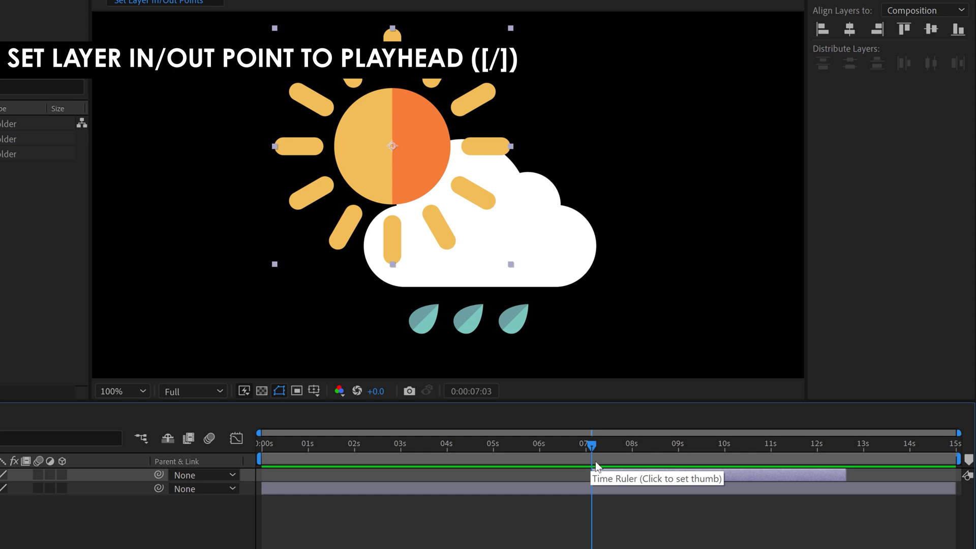
Step: Shift the Sun layer so its out point sits at the playhead, first at 0:00:07:03 and then at 0:00:13:01
key("bracketright")
left_click_drag(592, 446, 866, 446)
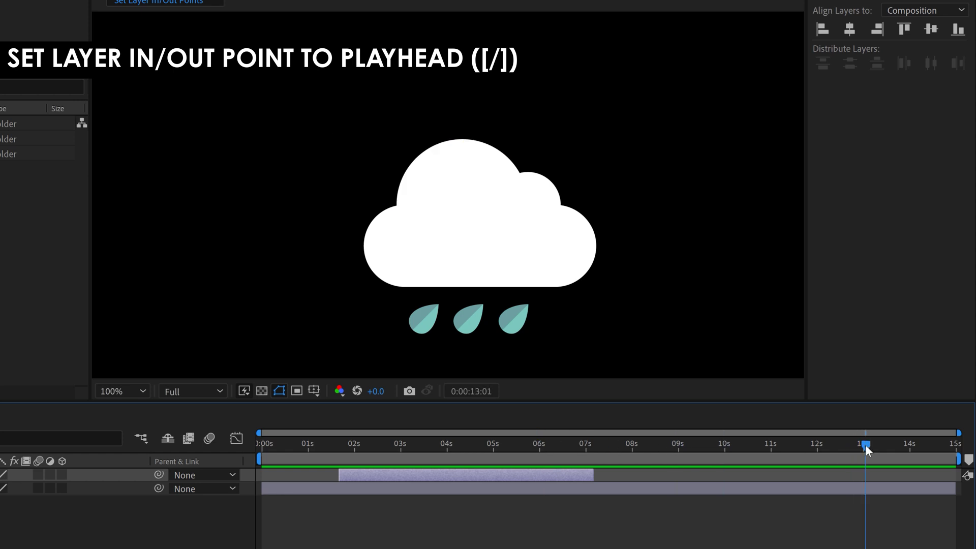
key("bracketright")
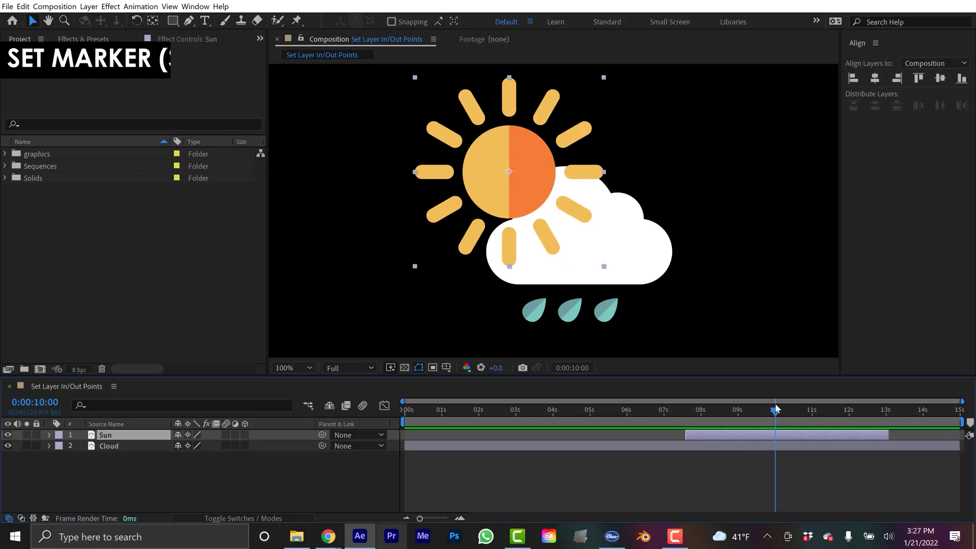
Step: Add a layer marker to the Sun layer at 0:00:10:00 and deselect the layer
left_click_drag(723, 448, 708, 447)
left_click_drag(762, 416, 724, 401)
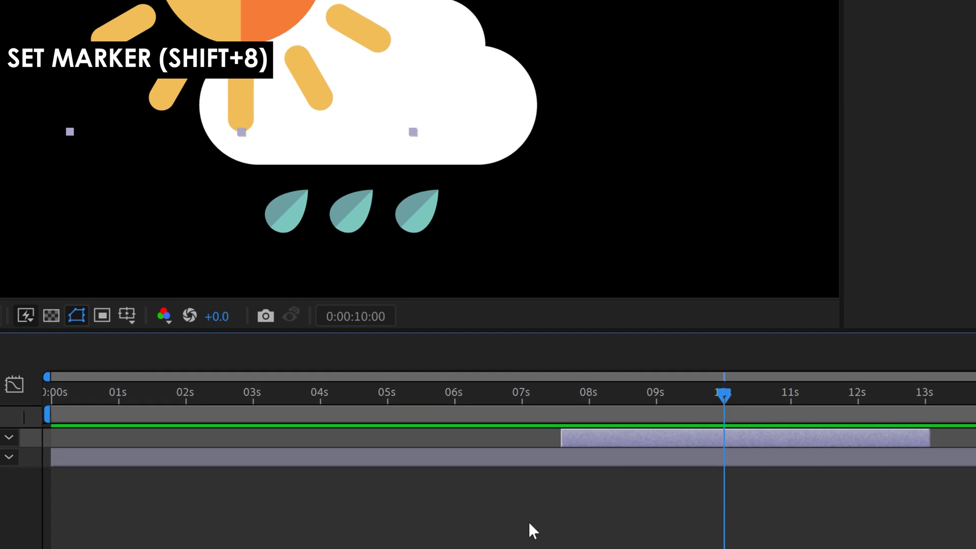
key("shift+8")
left_click(733, 457)
left_click(829, 504)
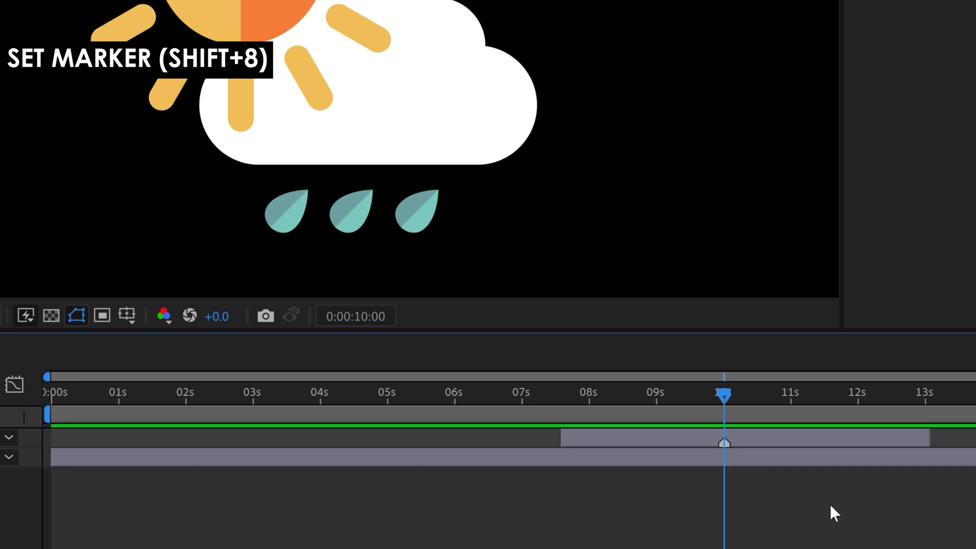
Step: Add a composition marker at 0:00:11:00 with no layer selected, then open and close its settings
left_click(794, 401)
key("Page_Up")
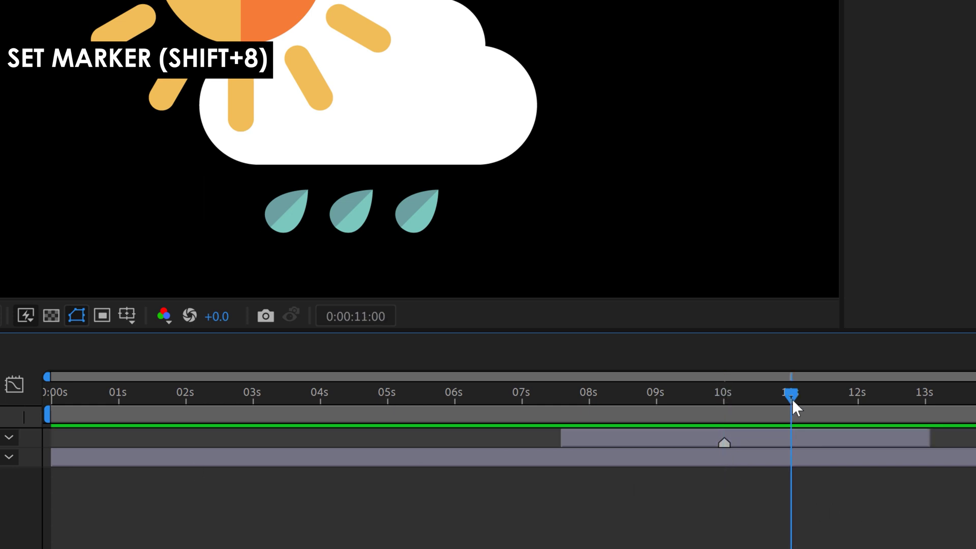
key("shift+8")
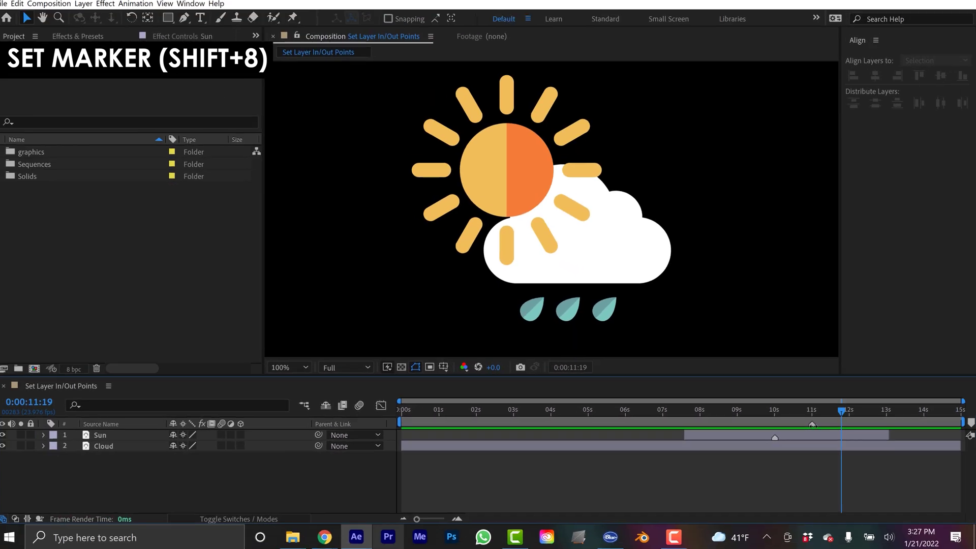
double_click(790, 418)
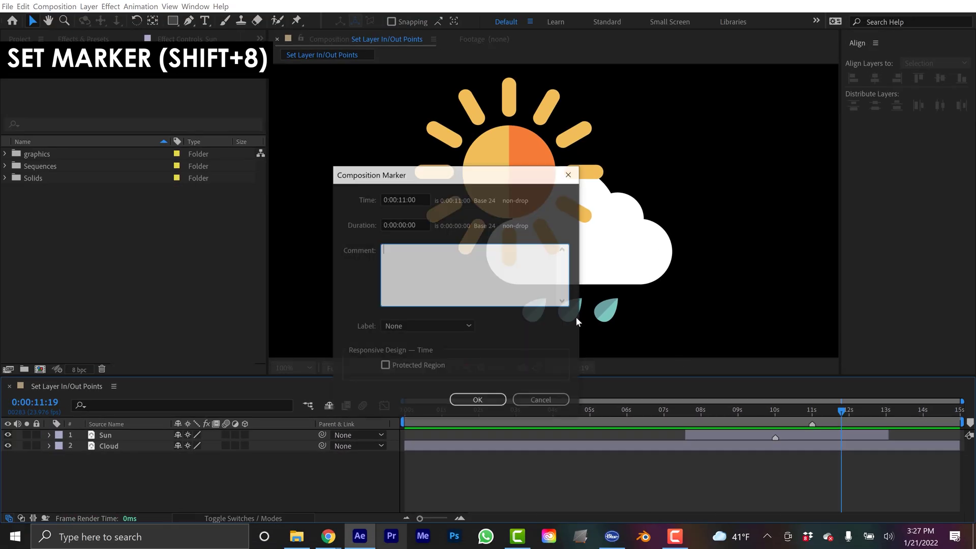
left_click(506, 406)
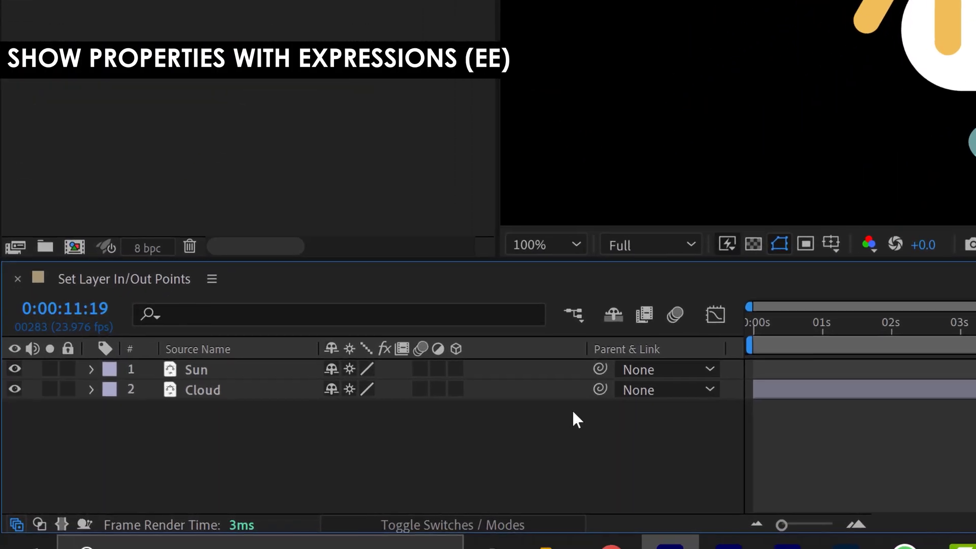
Step: Reveal the properties with expressions on the layers of the Set Layer In/Out Points composition
key("e")
key("e")
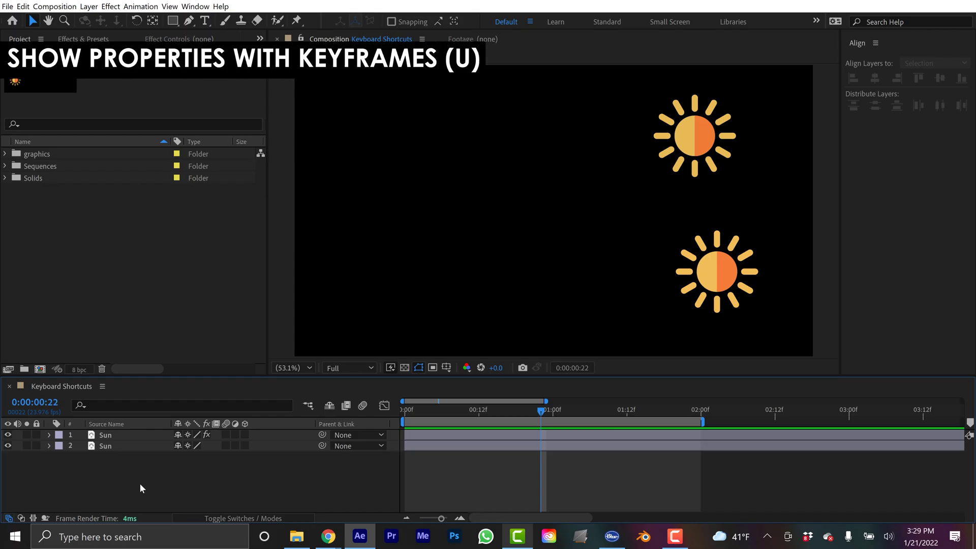
Step: Show and hide the keyframed properties of both Sun layers, then reveal them for Sun layer 1 alone
key("u")
left_click(113, 457)
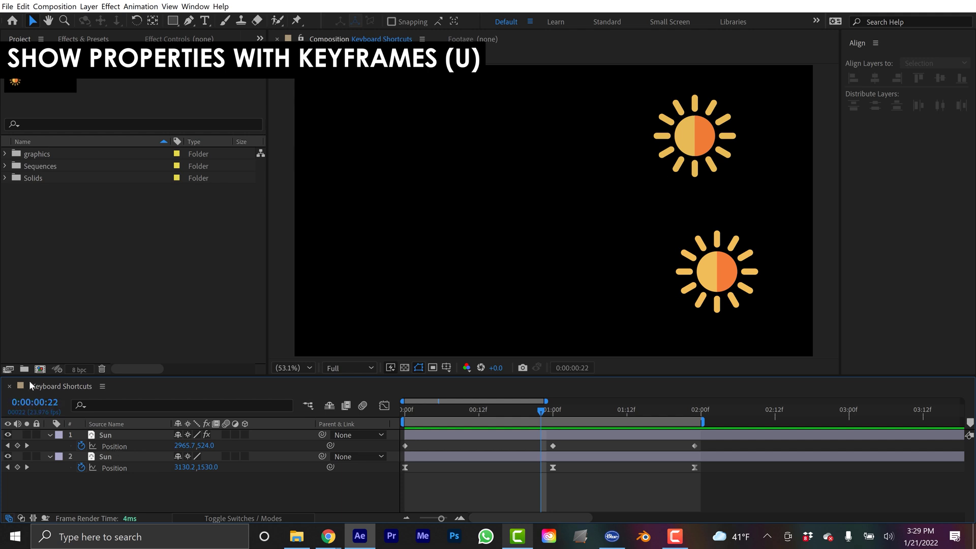
key("F2")
key("u")
left_click(110, 434)
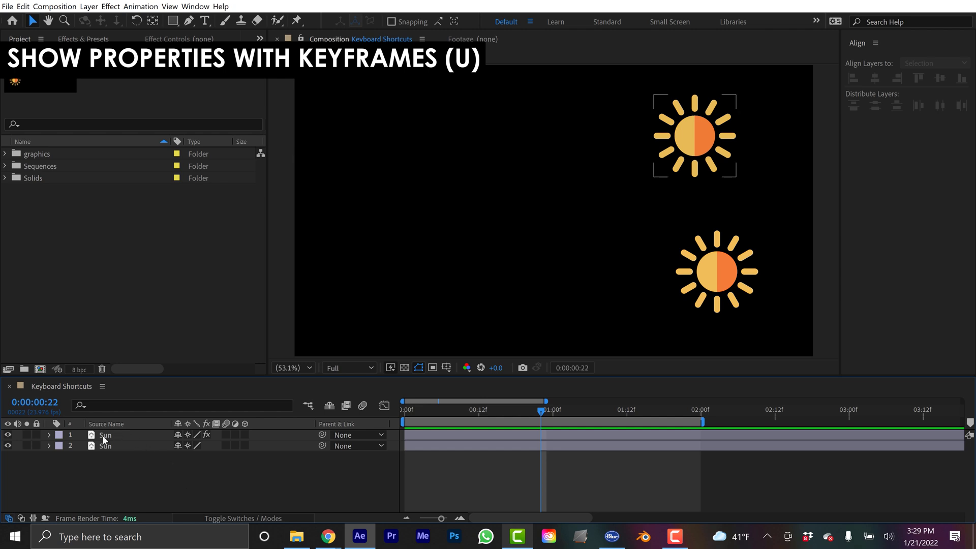
left_click(105, 436)
key("u")
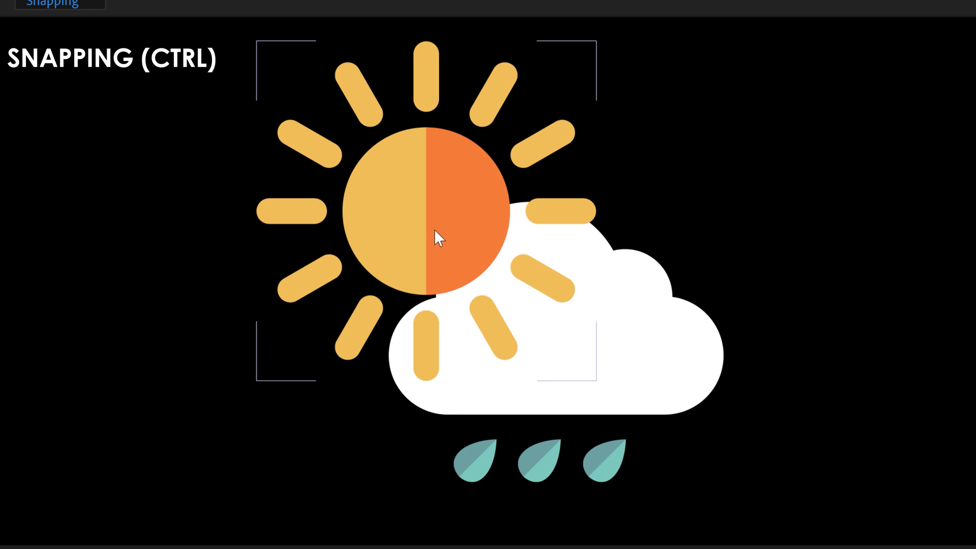
Step: Select the sun in the Snapping composition and move it slightly up and to the left of the cloud
left_click(431, 207)
left_click_drag(431, 203, 425, 185)
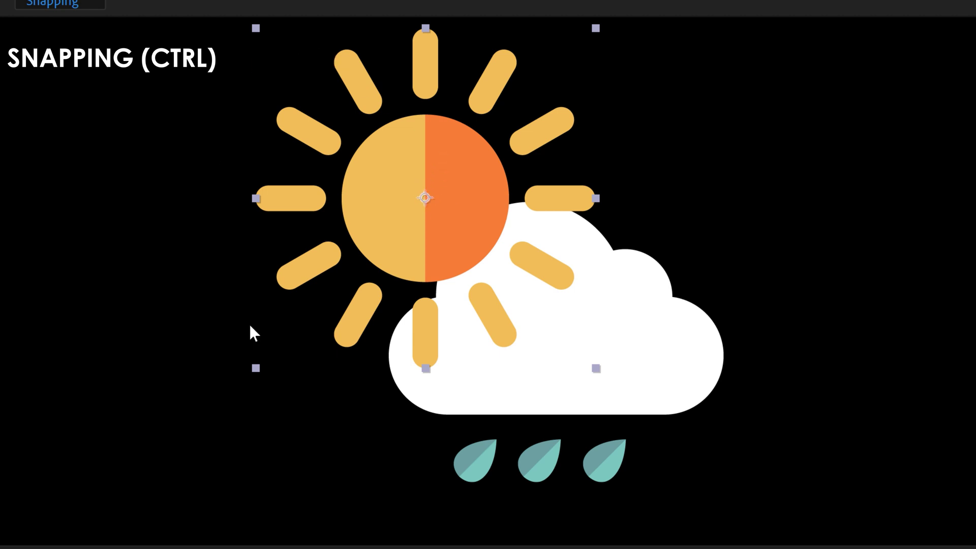
left_click_drag(434, 198, 392, 188)
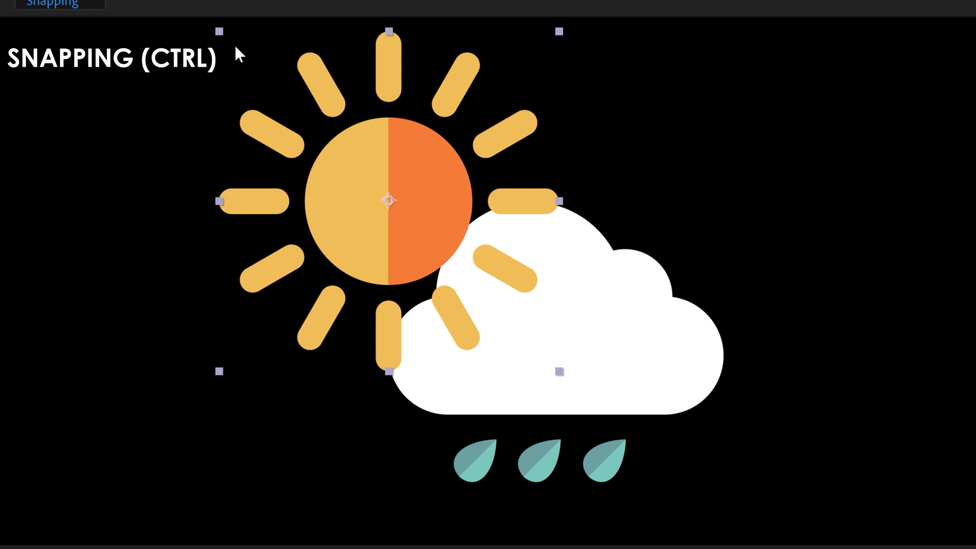
Step: Reposition the sun over the cloud with snapping, then snap its anchor point toward the left edge of the sun
left_click_drag(242, 48, 289, 108)
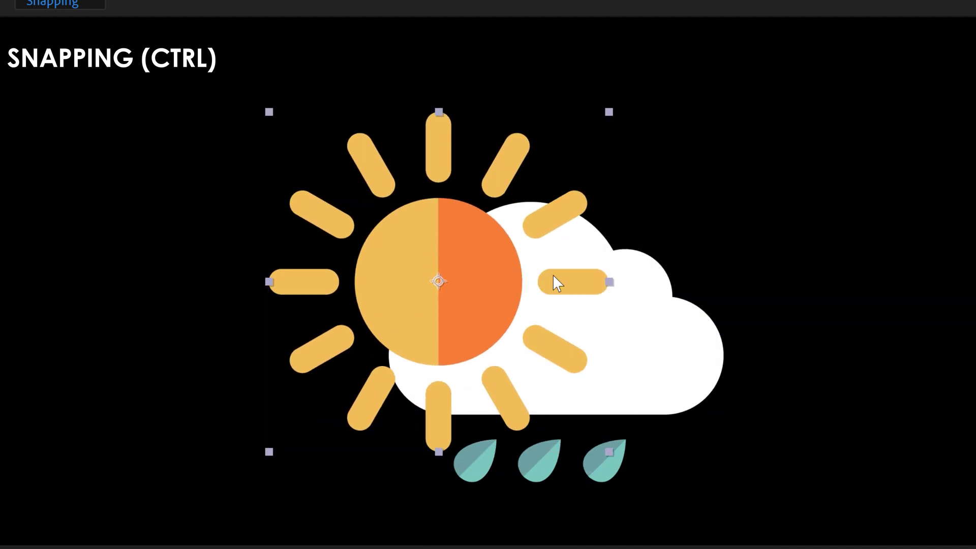
left_click_drag(498, 280, 494, 257)
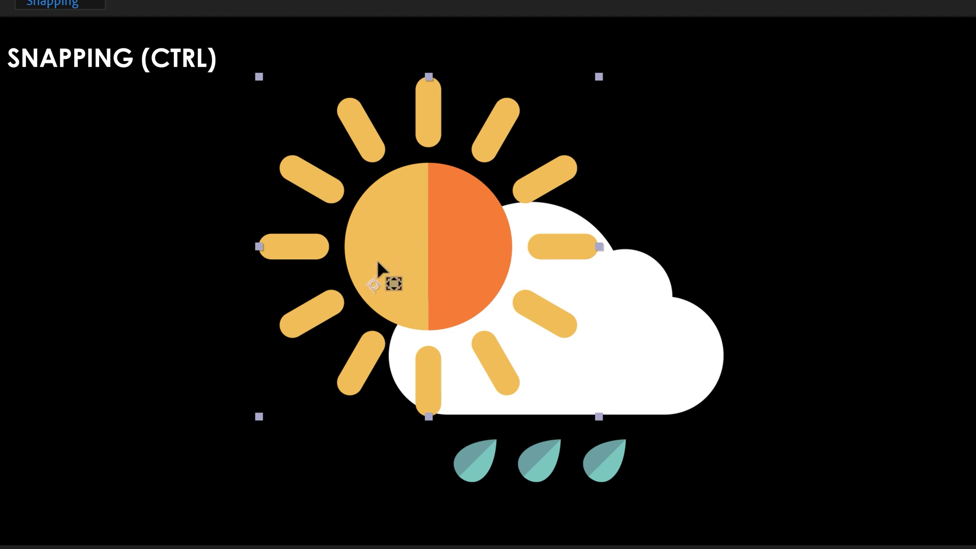
left_click_drag(428, 270, 270, 240)
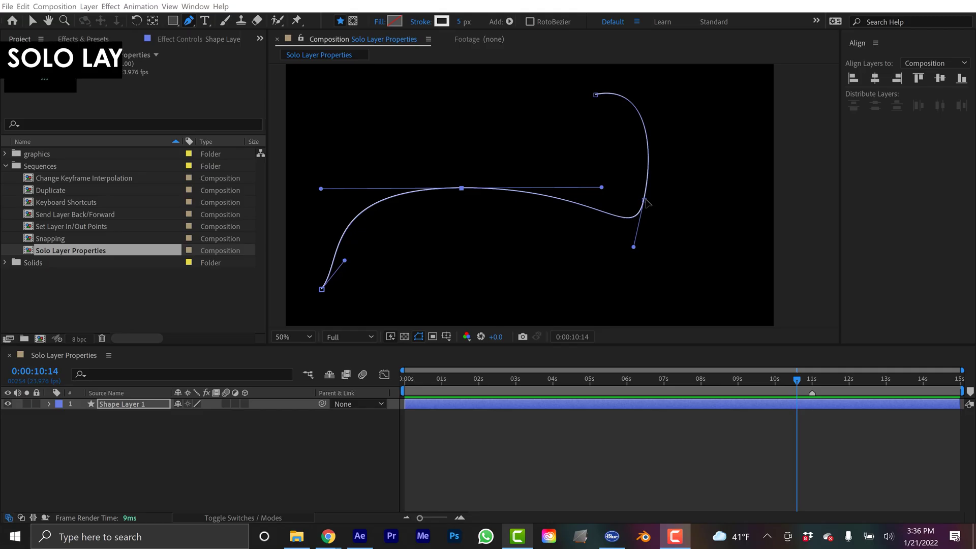
Step: Reshape Shape Layer 1's path by moving the right and middle vertices slightly right and pulling the start vertex's handle upward
left_click_drag(646, 203, 683, 210)
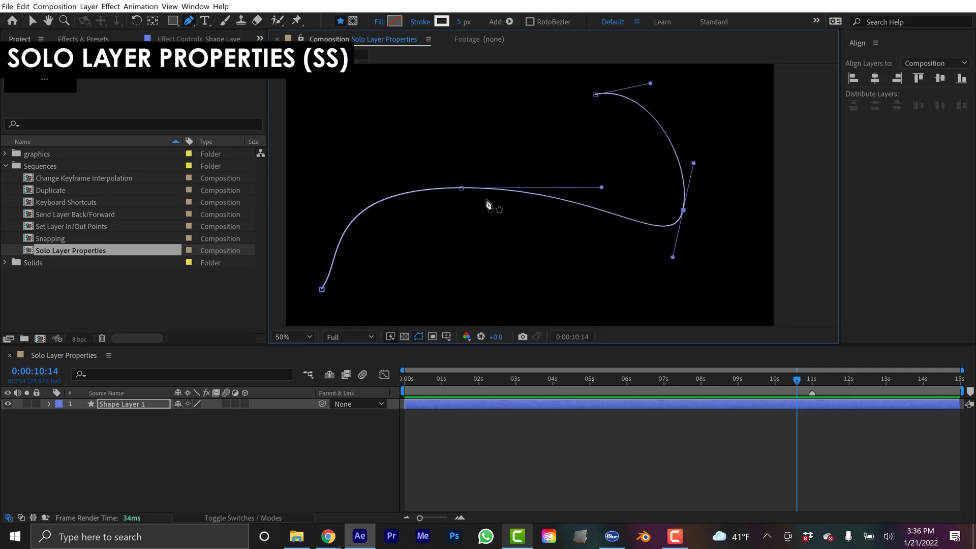
mouse_move(462, 198)
left_mouse_down()
mouse_move(473, 243)
mouse_move(479, 195)
left_mouse_up()
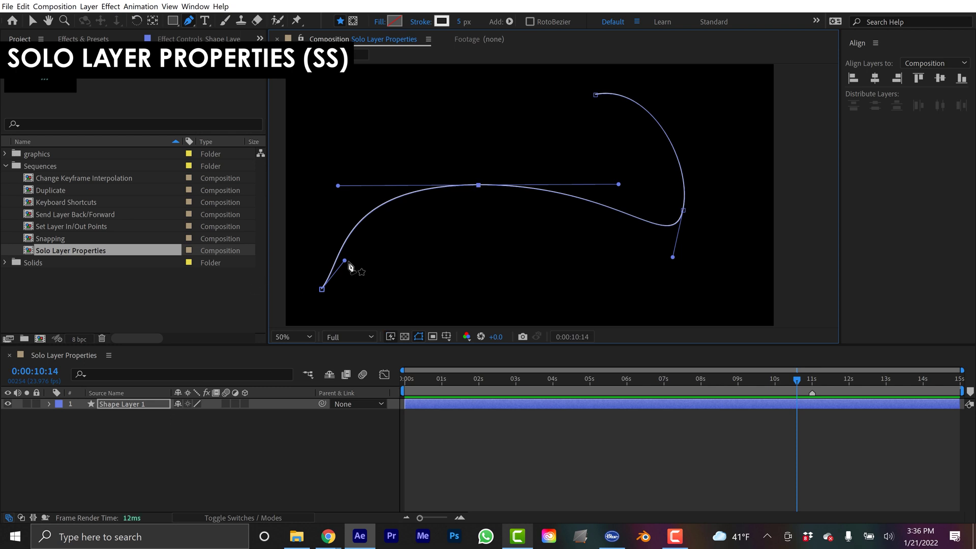
left_click_drag(345, 261, 328, 225)
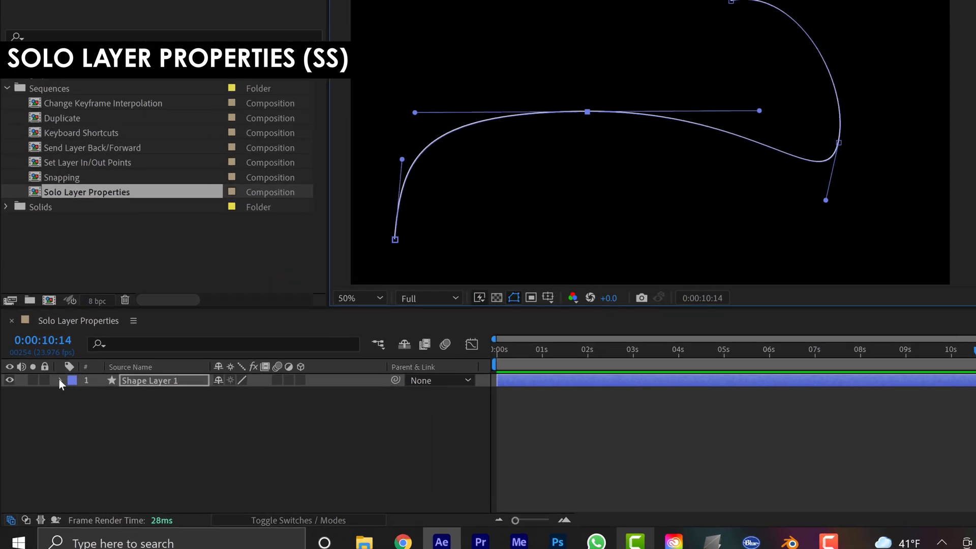
Step: Expand Shape Layer 1 down to the Stroke 1 properties and add a dash and a gap to its Dashes
left_click(49, 404)
left_click(162, 259)
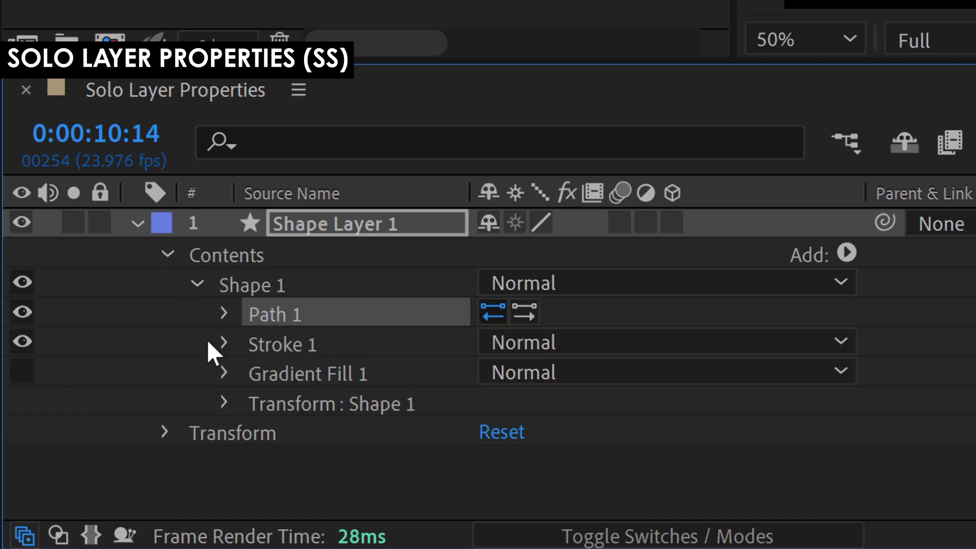
left_click(224, 343)
scroll(226, 375, "down", 3)
scroll(233, 367, "down", 2)
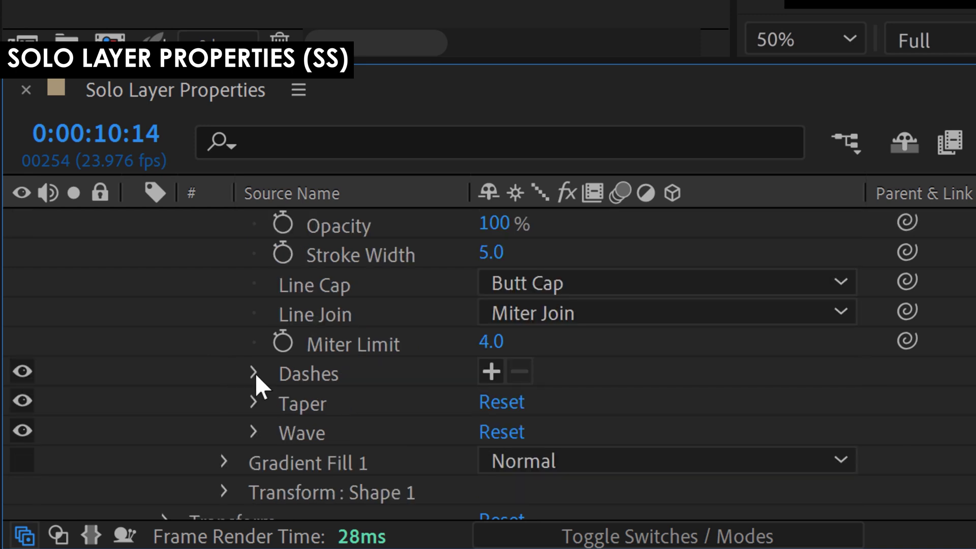
left_click(491, 371)
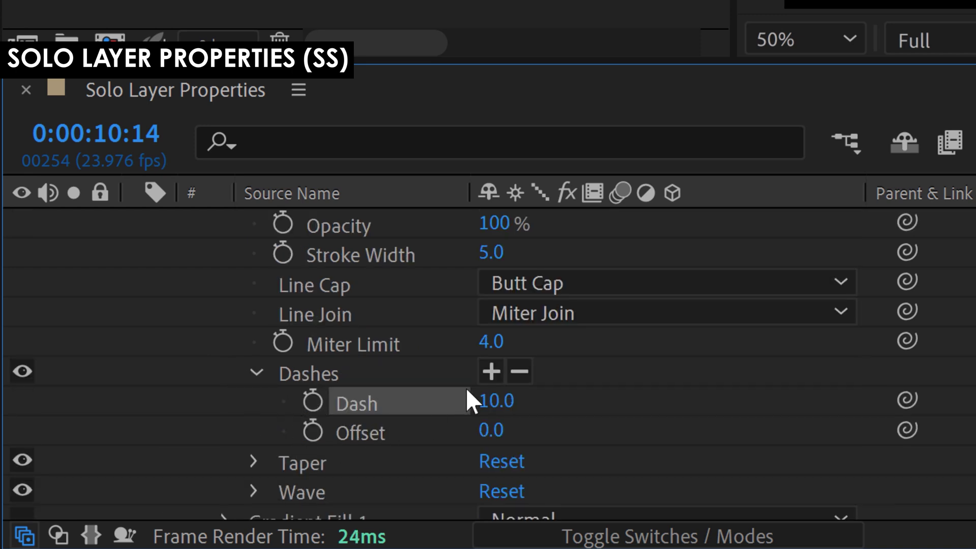
left_click(490, 371)
scroll(372, 407, "down", 1)
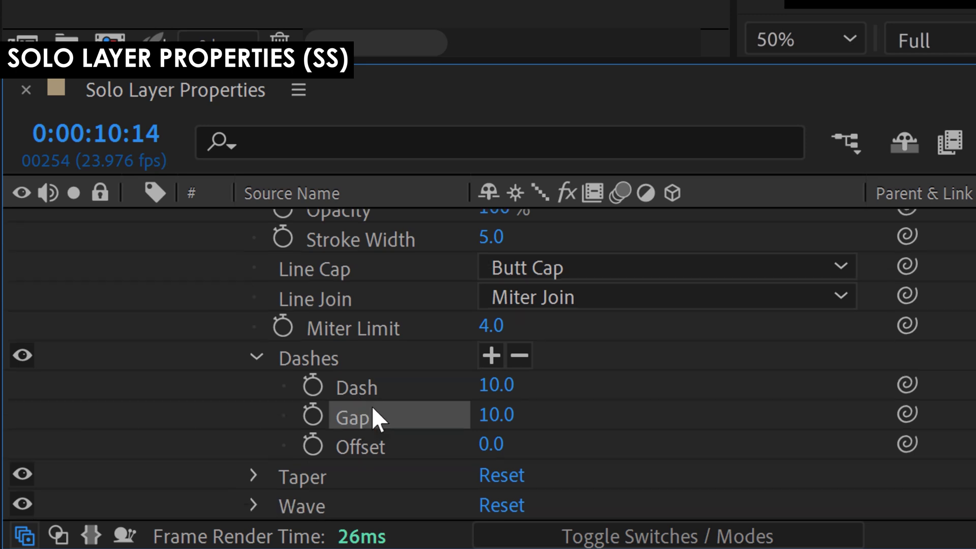
Step: Review the long property list of Shape Layer 1, then solo the Stroke 1 group in the timeline
scroll(372, 410, "up", 6)
scroll(372, 406, "up", 1)
scroll(378, 382, "down", 5)
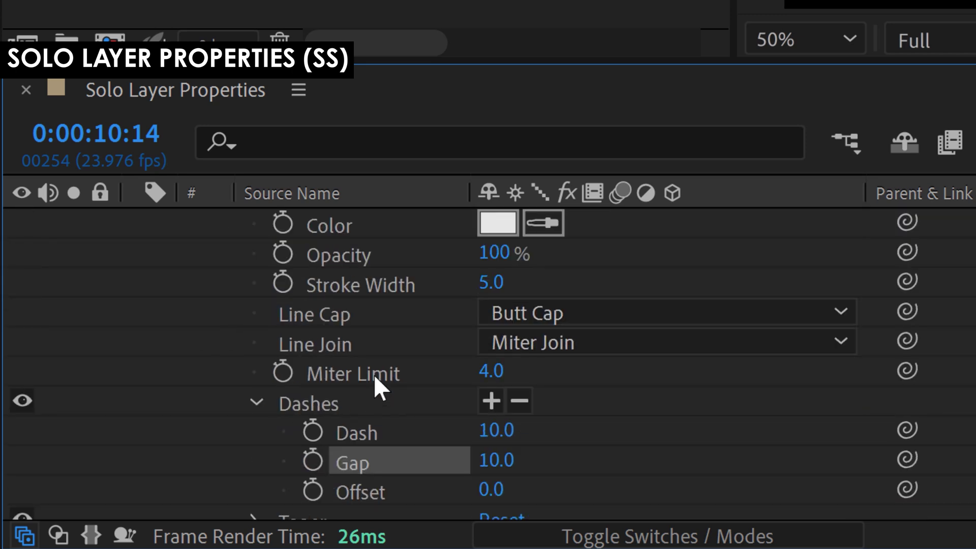
scroll(355, 379, "up", 6)
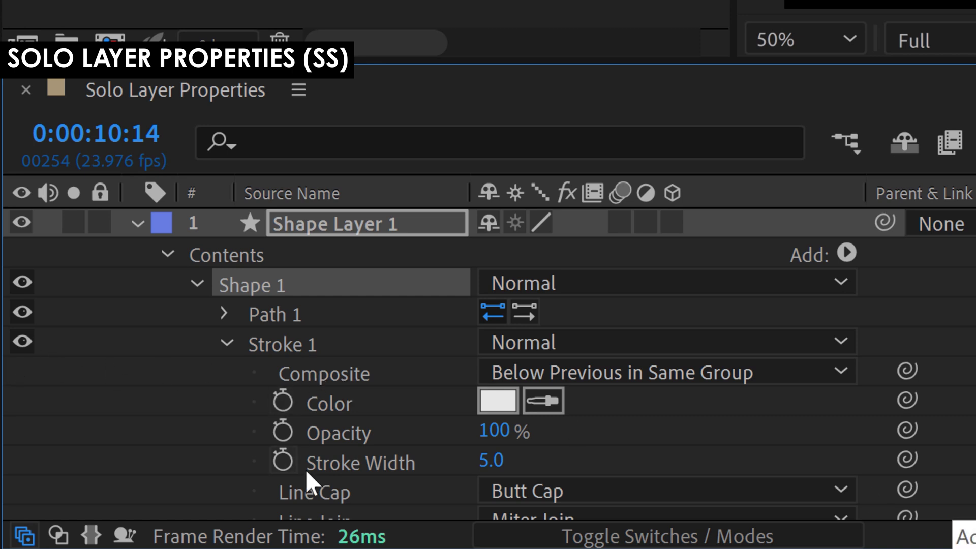
scroll(364, 386, "down", 3)
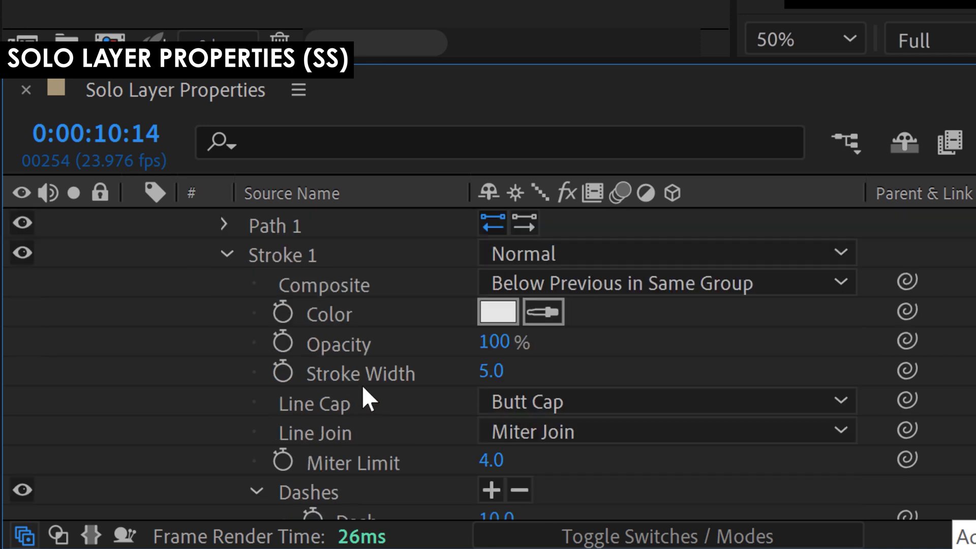
scroll(362, 386, "down", 6)
scroll(362, 386, "up", 9)
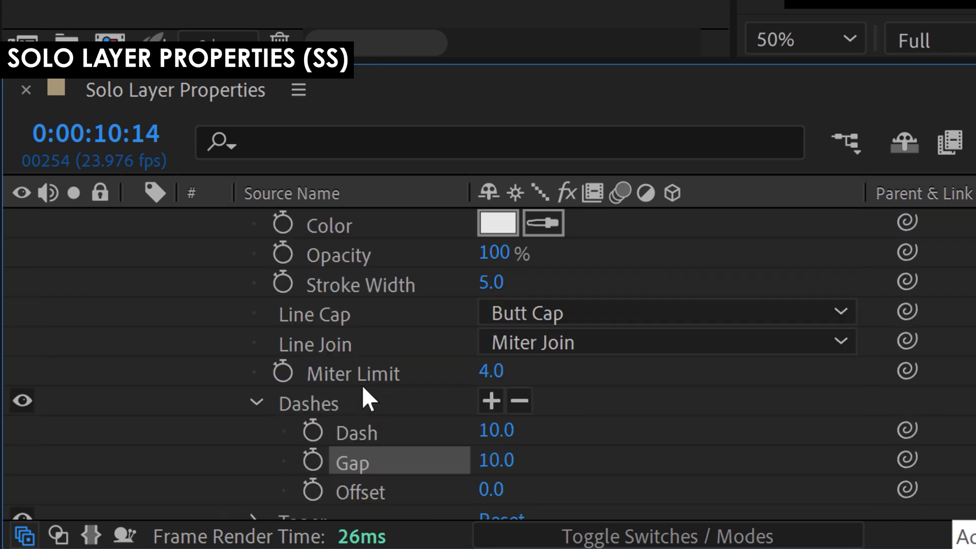
left_click(293, 346)
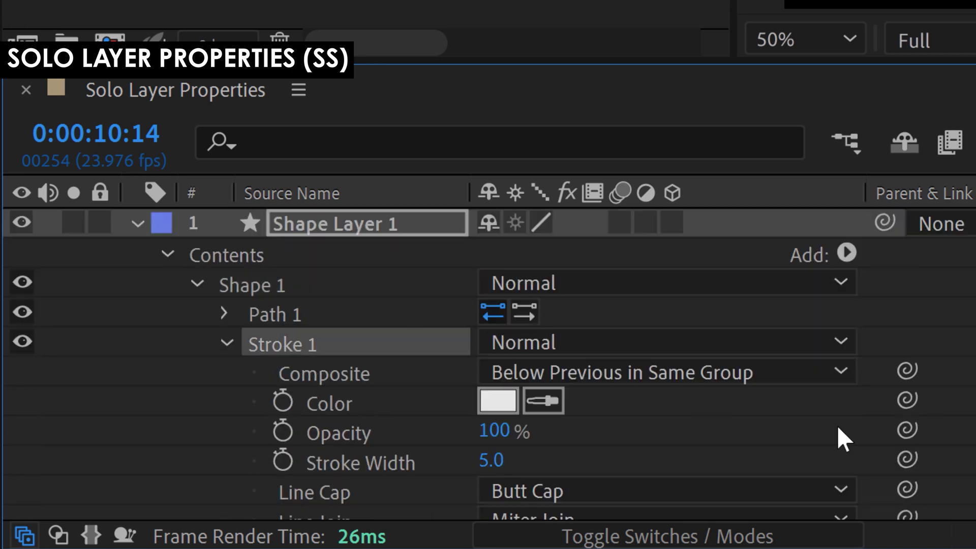
key("s")
key("s")
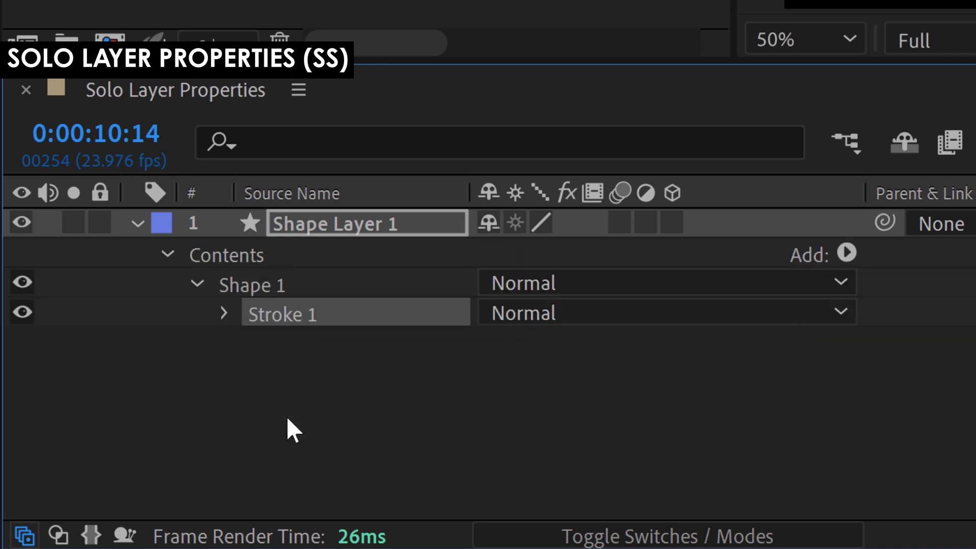
Step: Expand Stroke 1, solo its Dashes group in the timeline, and expand Dashes
left_click(222, 313)
scroll(258, 448, "down", 3)
scroll(297, 417, "down", 1)
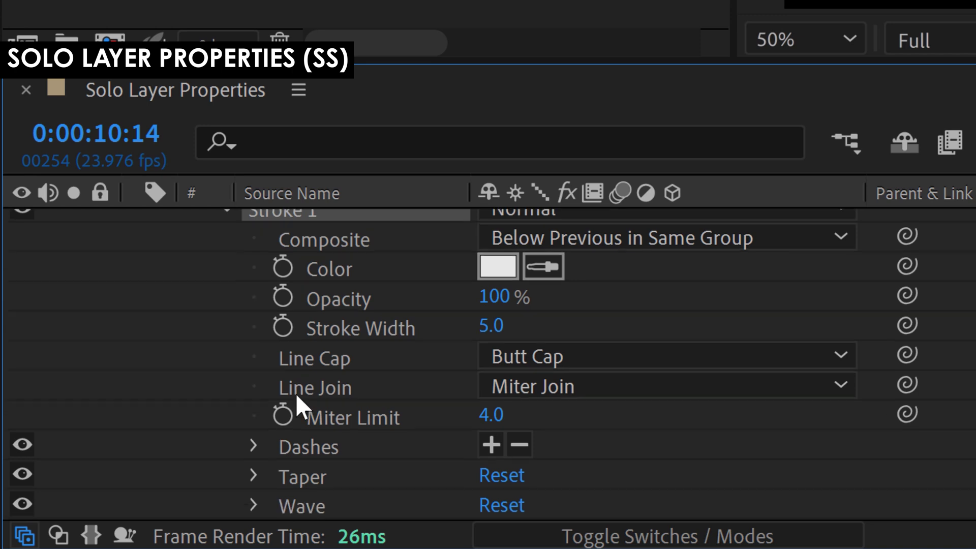
scroll(296, 397, "up", 3)
scroll(295, 393, "down", 3)
left_click(285, 450)
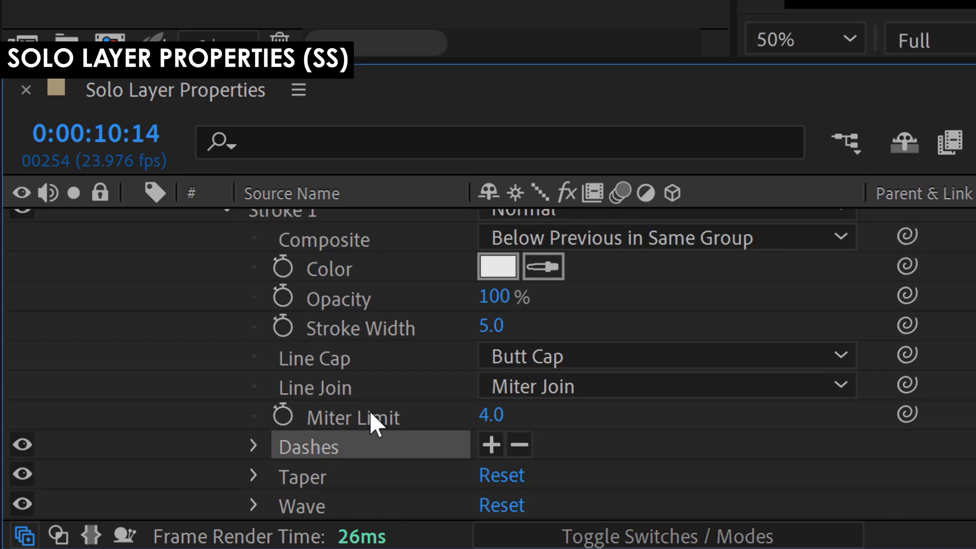
key("s")
key("s")
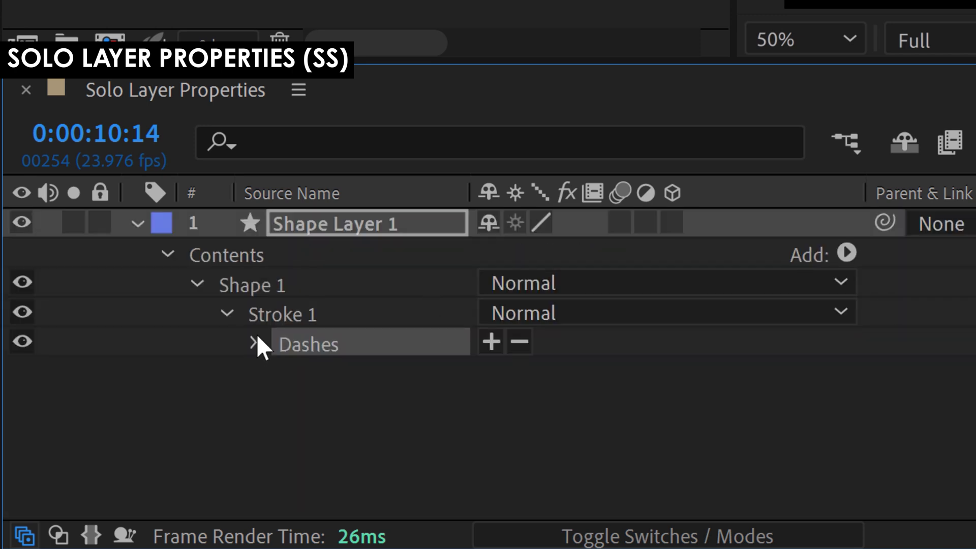
left_click(253, 341)
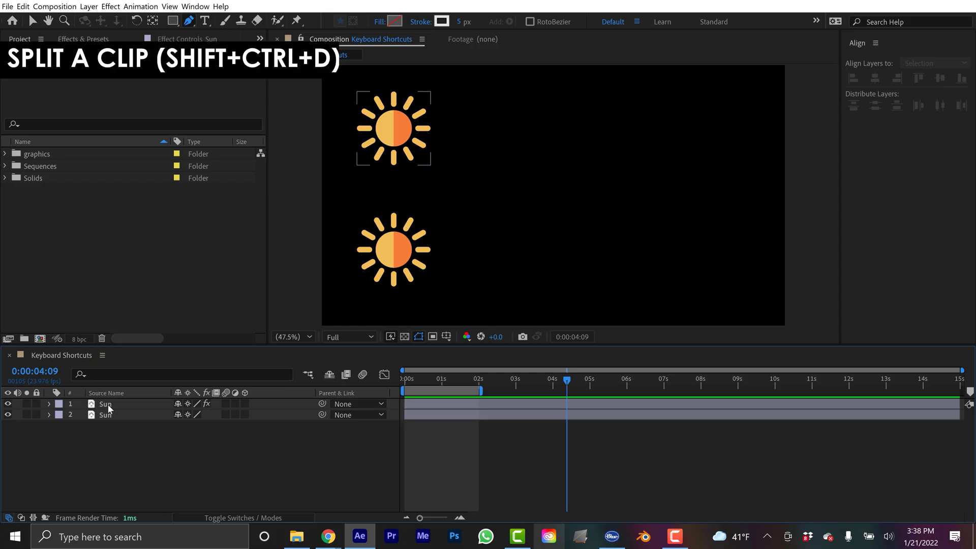
Step: Split the top Sun layer of the Keyboard Shortcuts composition at 0:00:04:09
left_click(108, 404)
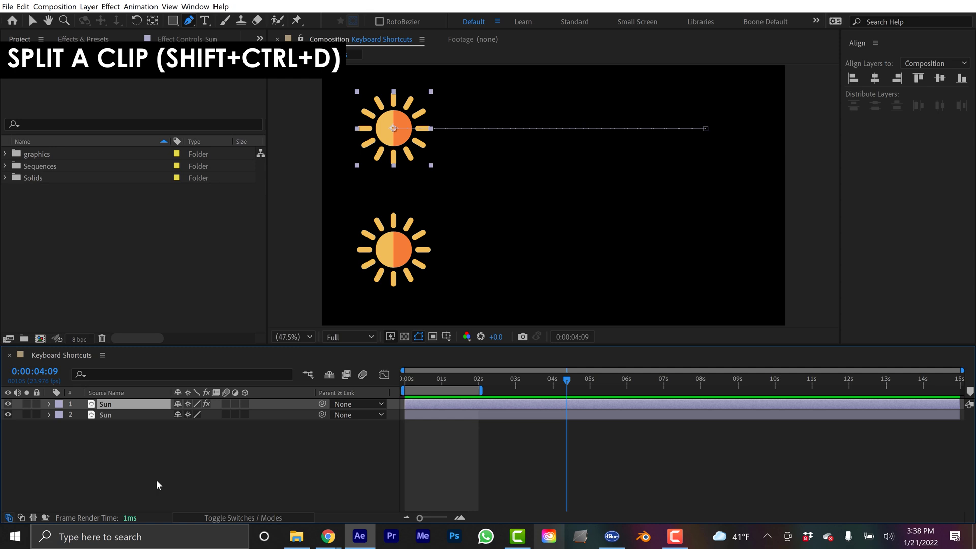
key("ctrl+shift+d")
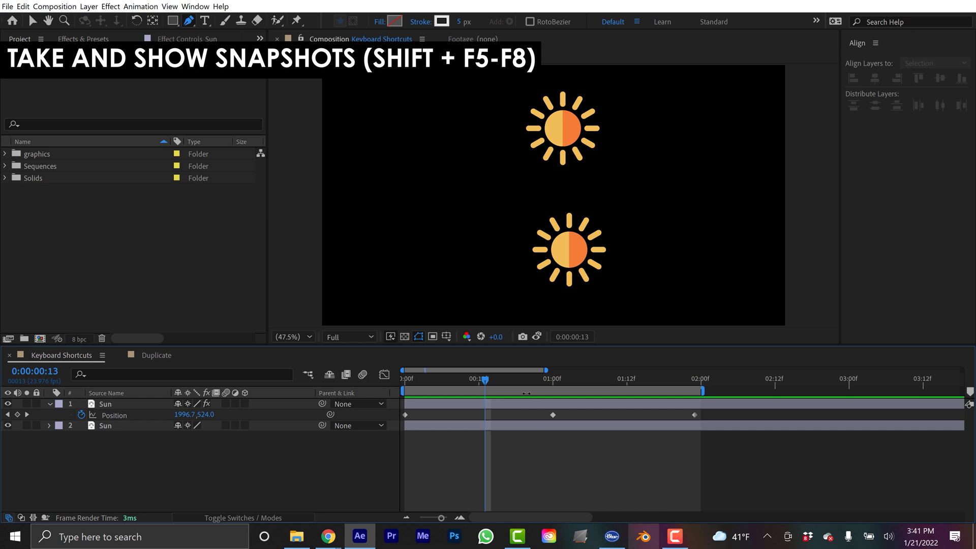
Step: Scrub the playhead back to 0:00:00:06 and take a snapshot of that frame
left_click_drag(487, 385, 450, 374)
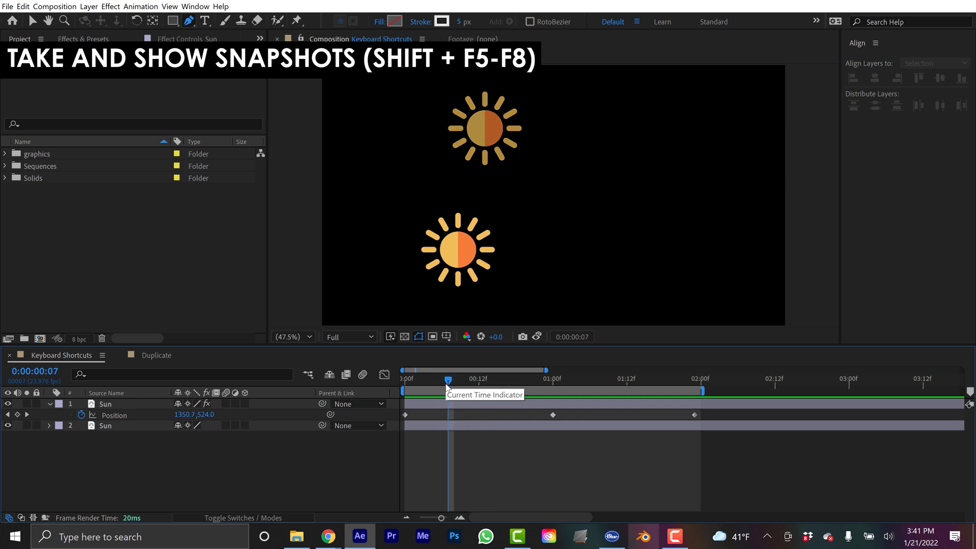
left_click_drag(448, 382, 457, 382)
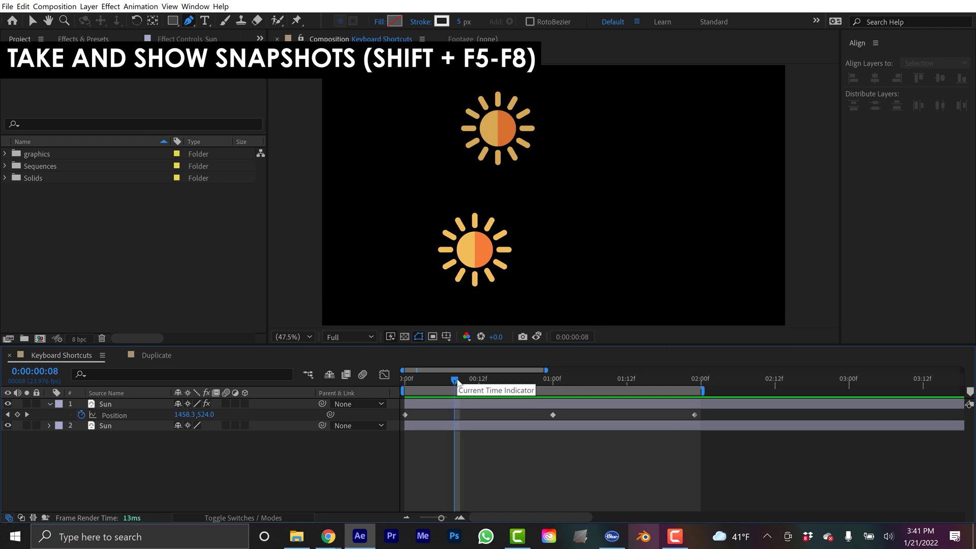
mouse_move(456, 382)
left_mouse_down()
mouse_move(626, 364)
mouse_move(448, 373)
mouse_move(444, 383)
left_mouse_up()
key("Home")
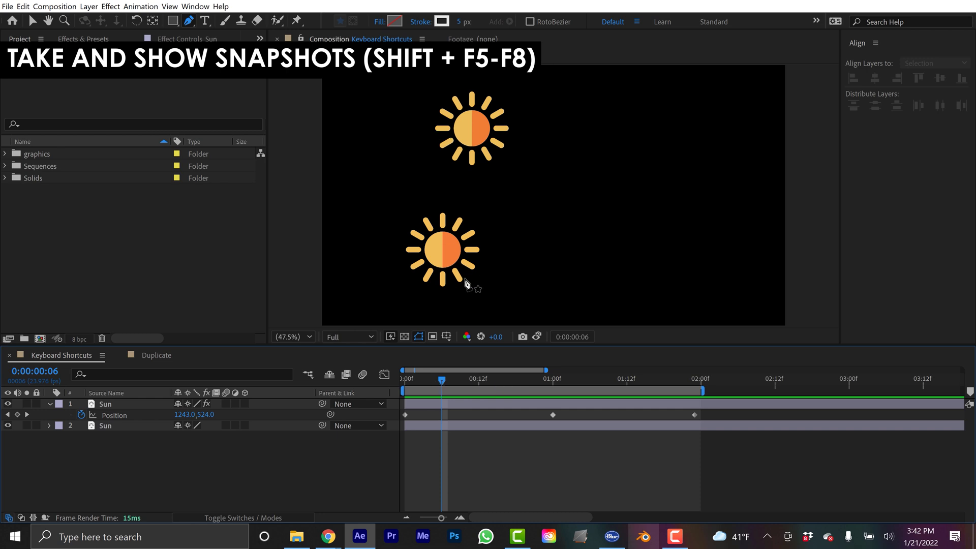
left_click(456, 405)
Step: Move the playhead to 0:00:01:06 and repeatedly show the first snapshot to compare it with the current frame
left_click_drag(447, 379, 590, 390)
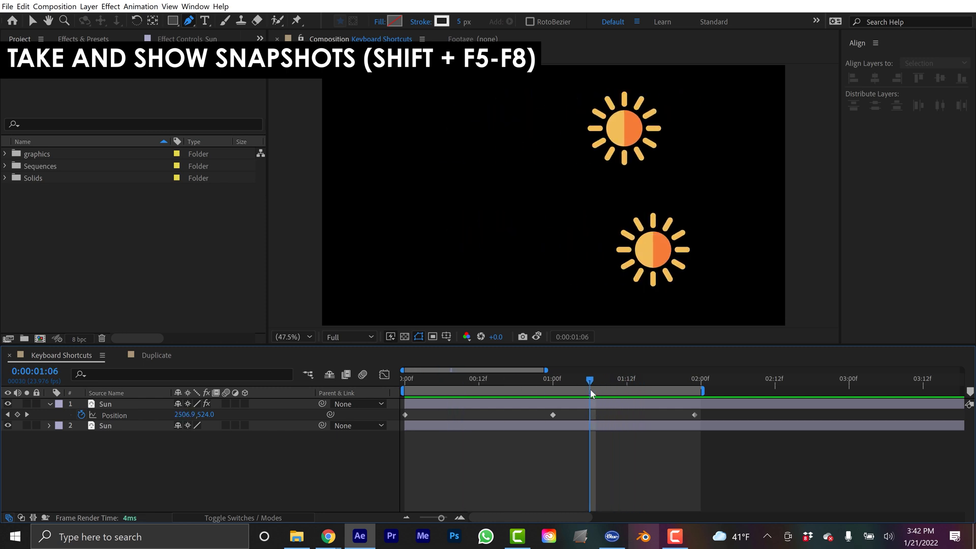
key("F5")
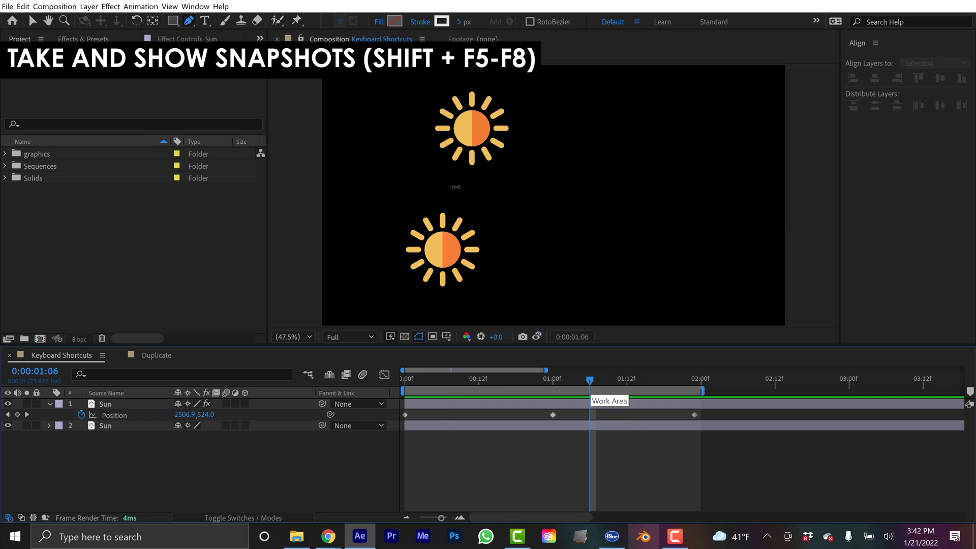
key("F5")
key("F5")
key("F5")
Step: Scrub the playhead through 0:00:00:12 and 0:00:00:20 to 0:00:01:08, and show the first and second stored snapshots
left_click_drag(450, 380, 479, 390)
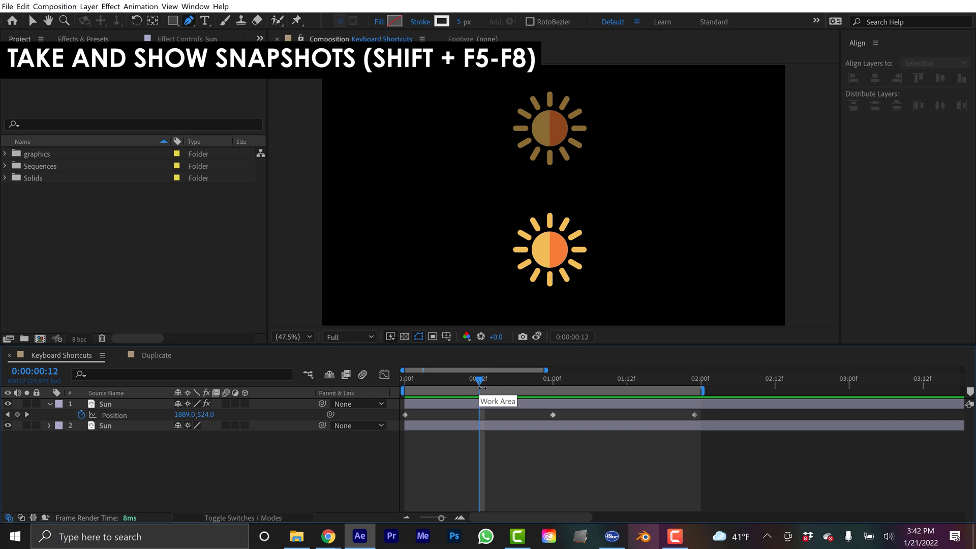
left_click_drag(495, 377, 529, 379)
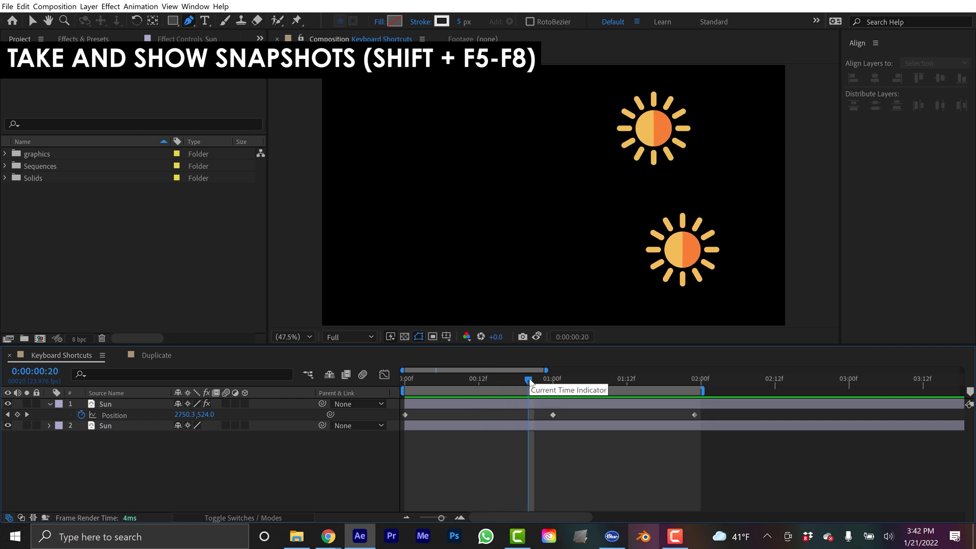
left_click_drag(530, 384, 605, 390)
key("F5")
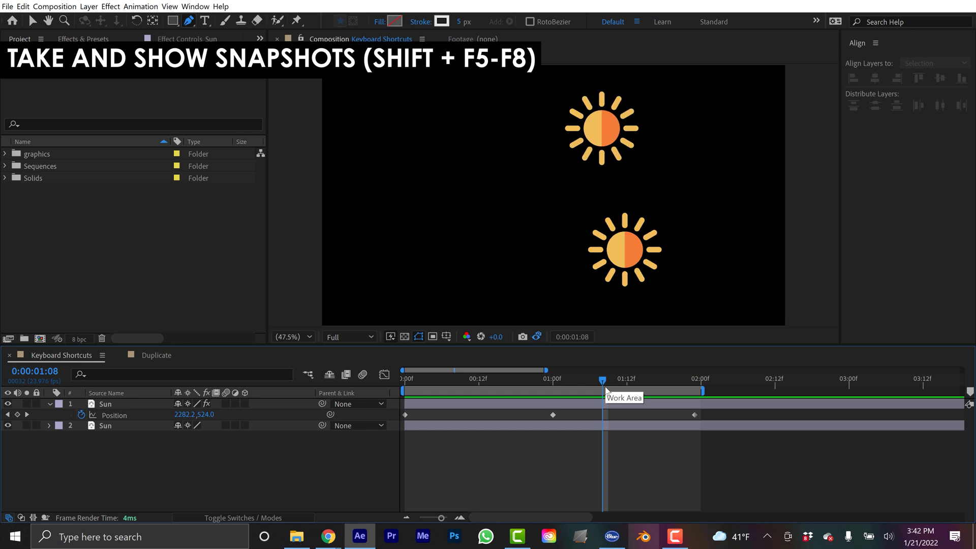
key("F6")
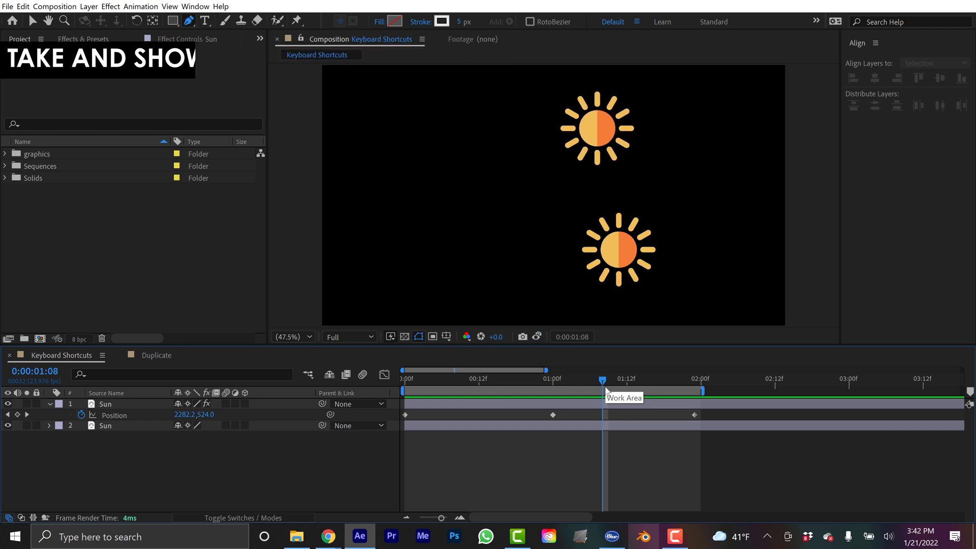
Step: Toggle the timeline back and forth between the Switches and Modes columns
key("F4")
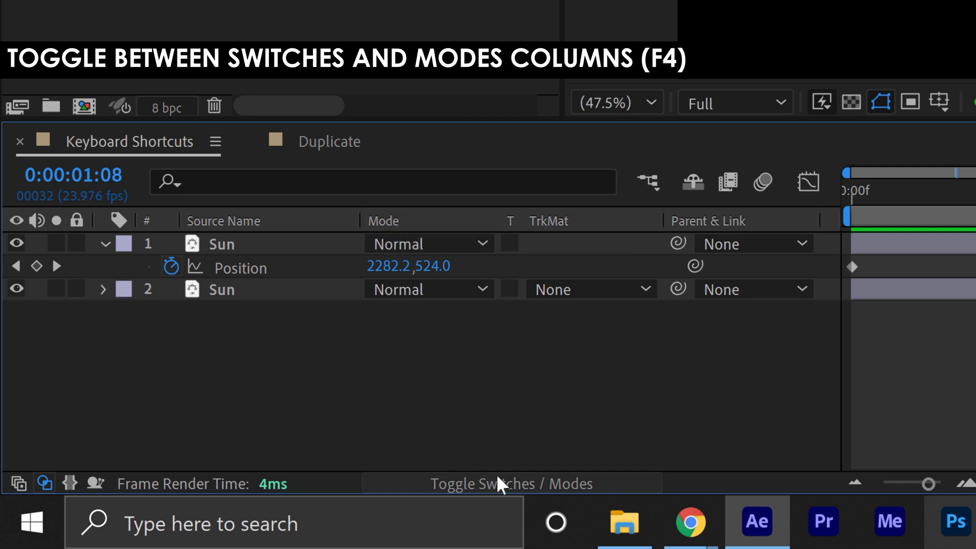
left_click(565, 487)
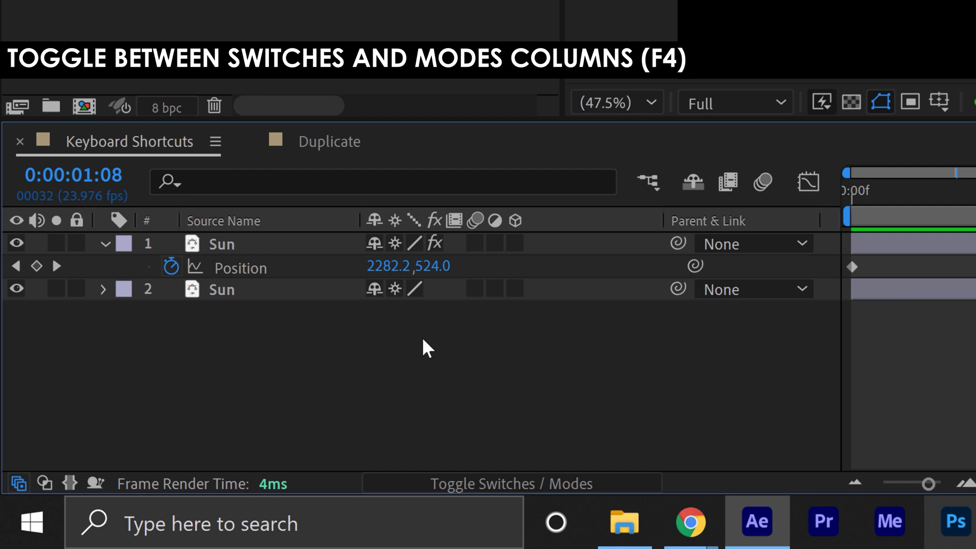
key("F4")
key("F4")
key("F4")
key("F4")
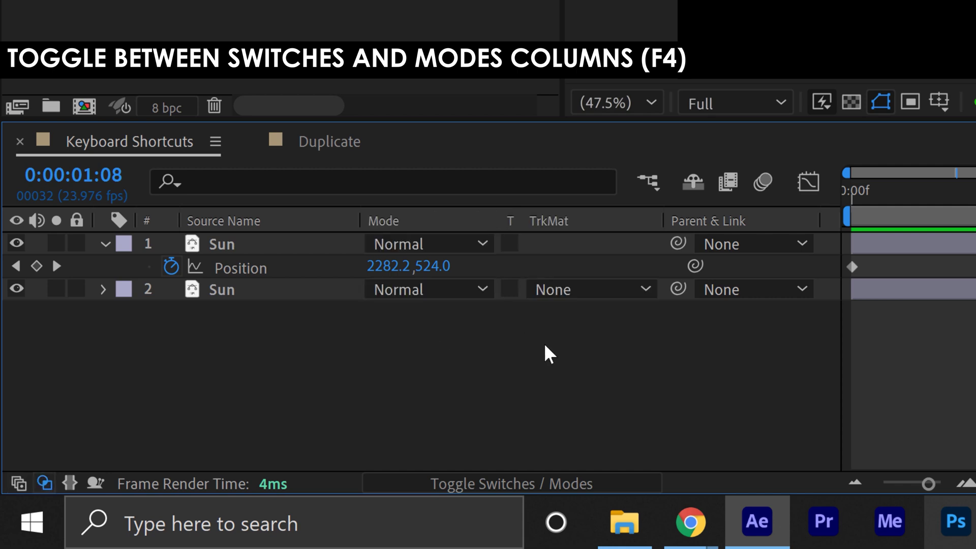
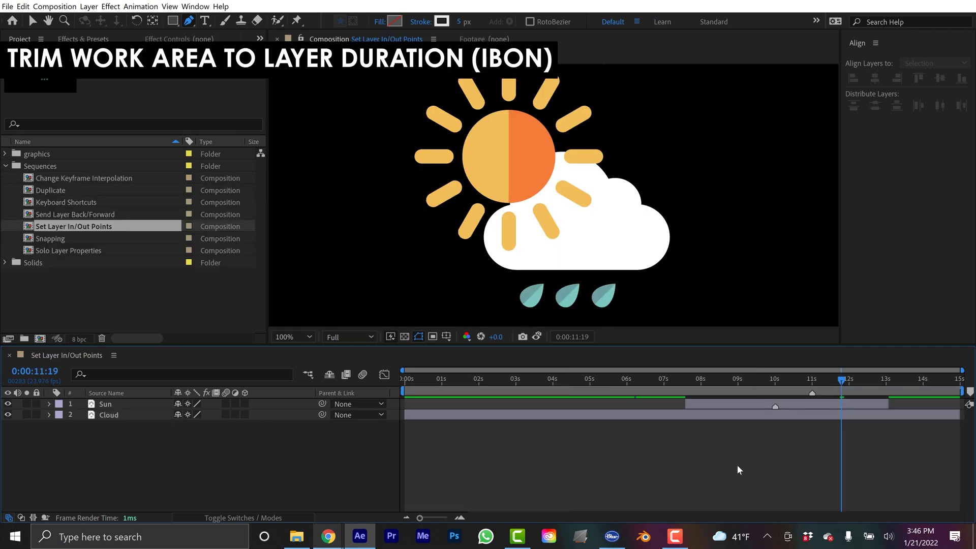
Step: Jump between the Sun layer's in and out points and set the work area to start and end at the layer's duration
left_click(699, 406)
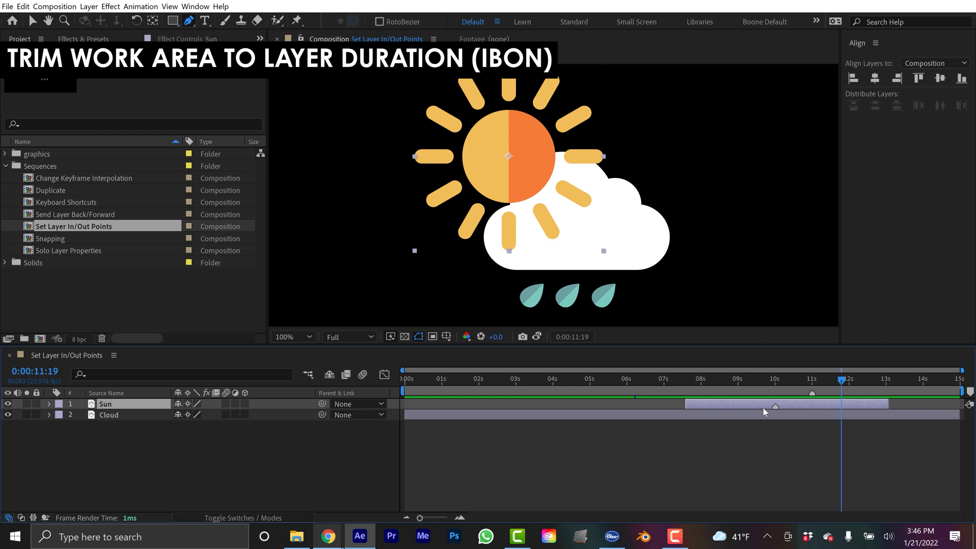
key("i")
key("o")
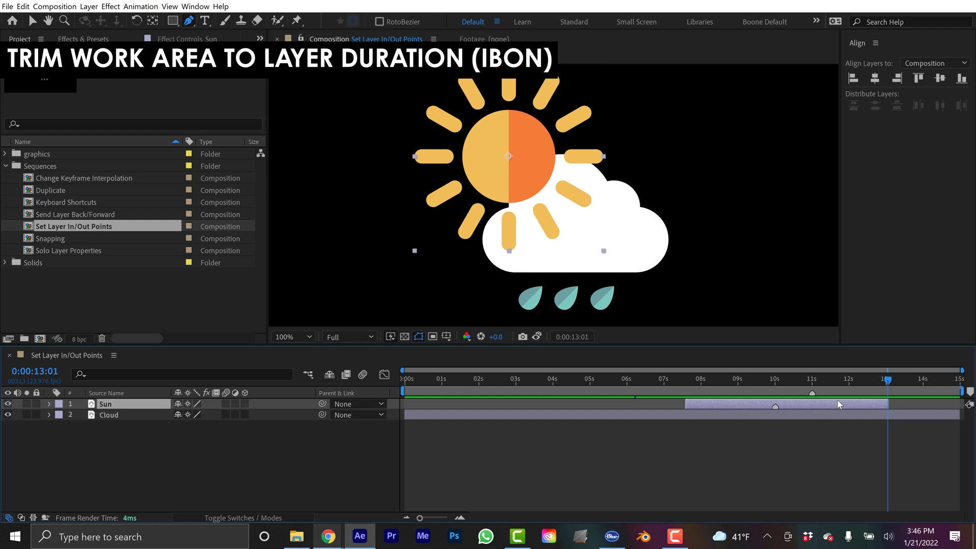
key("i")
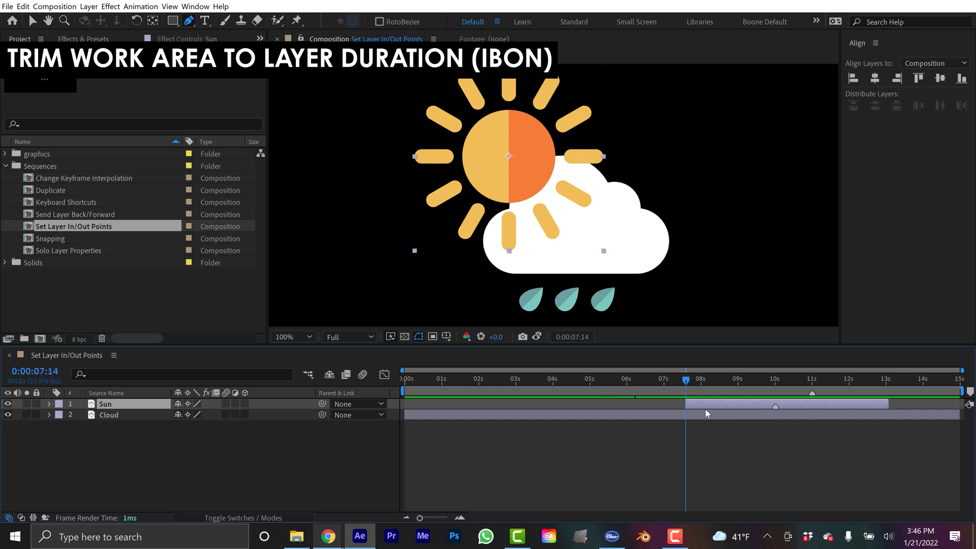
key("b")
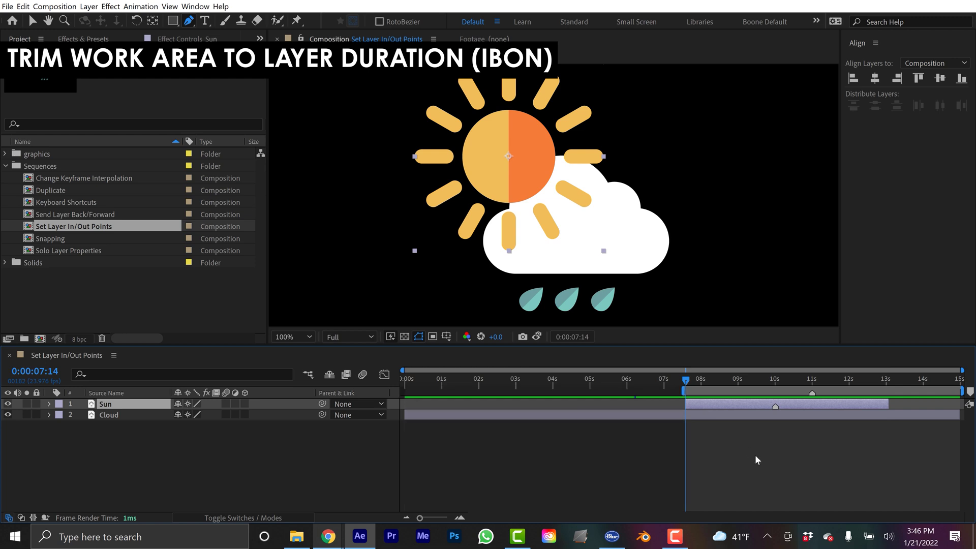
key("o")
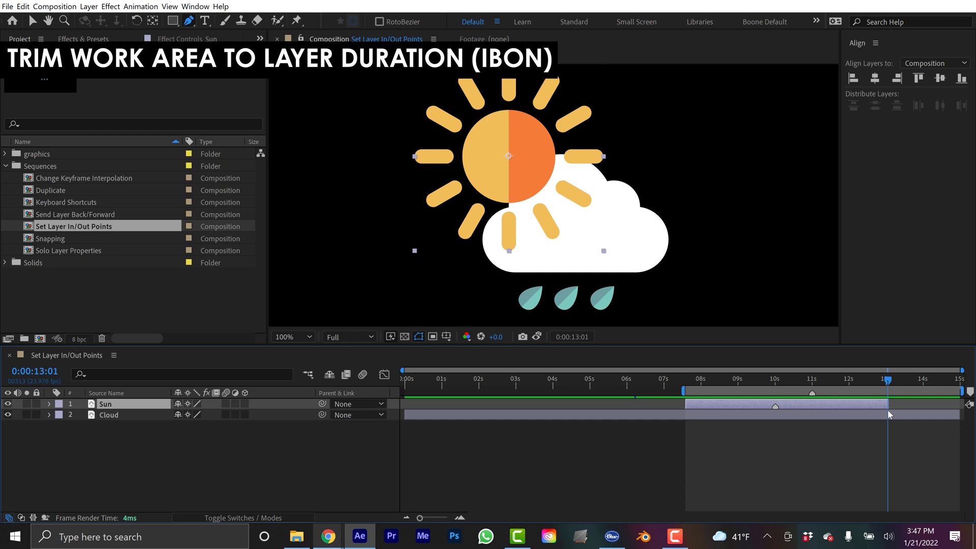
key("n")
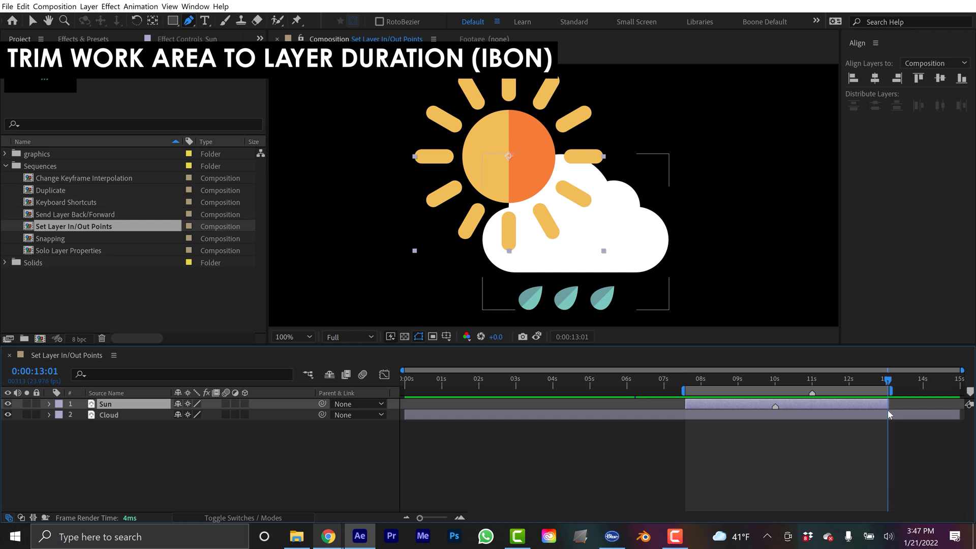
Step: Trim the composition to the work area, and restore the full 15-second composition and timeline view
key("ctrl+shift+x")
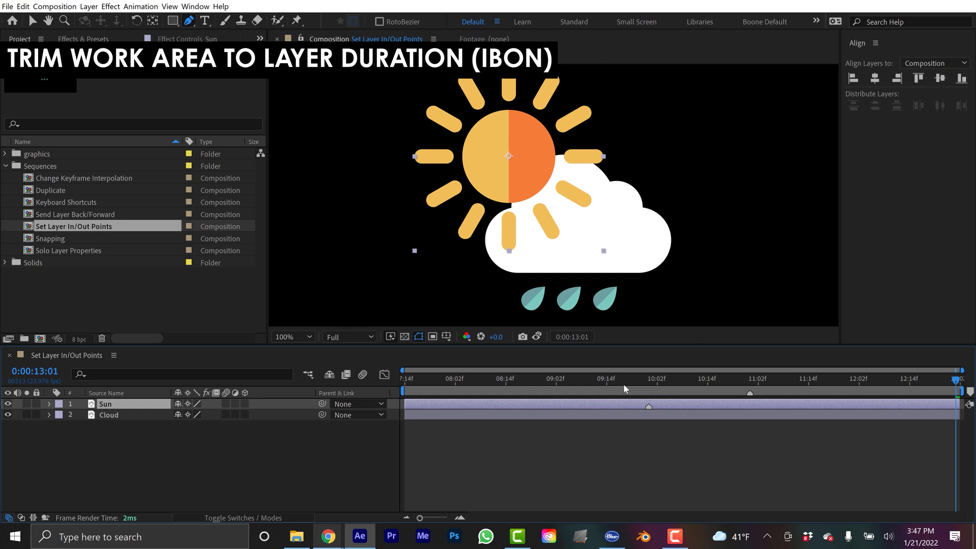
key("ctrl+alt+b")
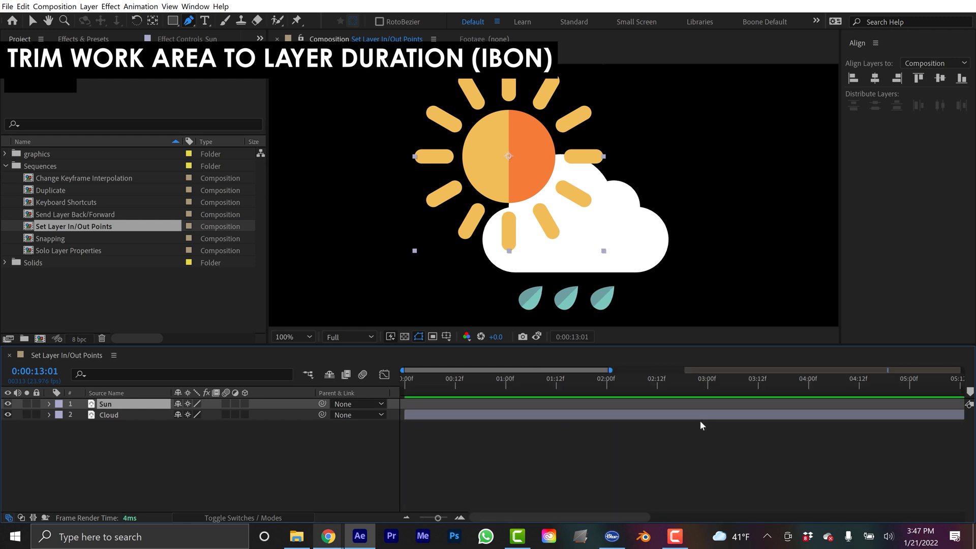
key("semicolon")
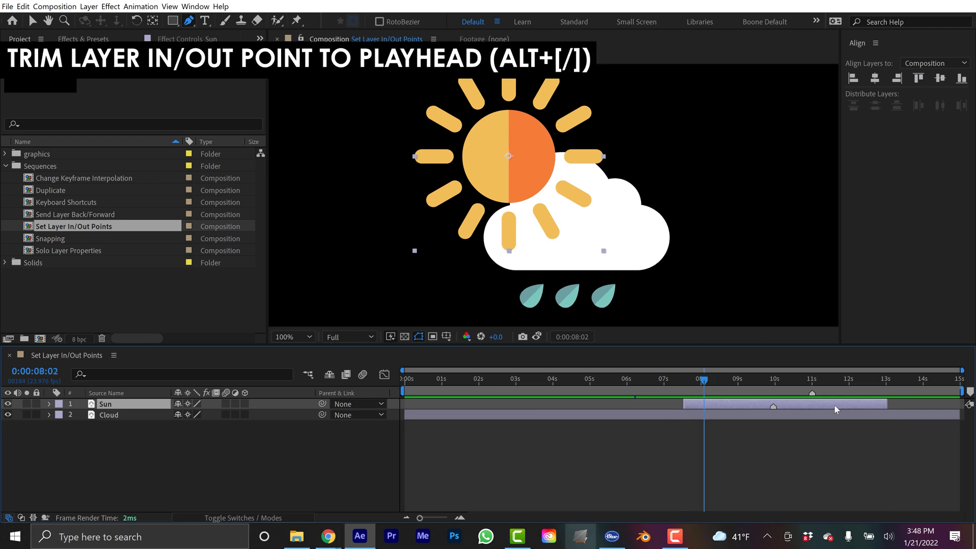
Step: Trim the Sun layer's in point to 0:00:02:22 and its out point to a playhead position between 5 and 6 seconds
left_click_drag(715, 379, 512, 382)
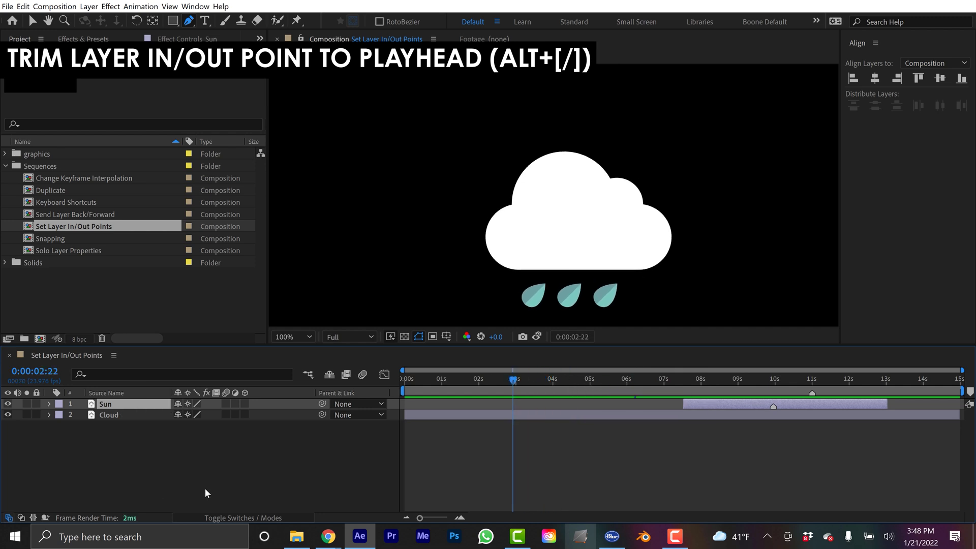
key("alt+bracketleft")
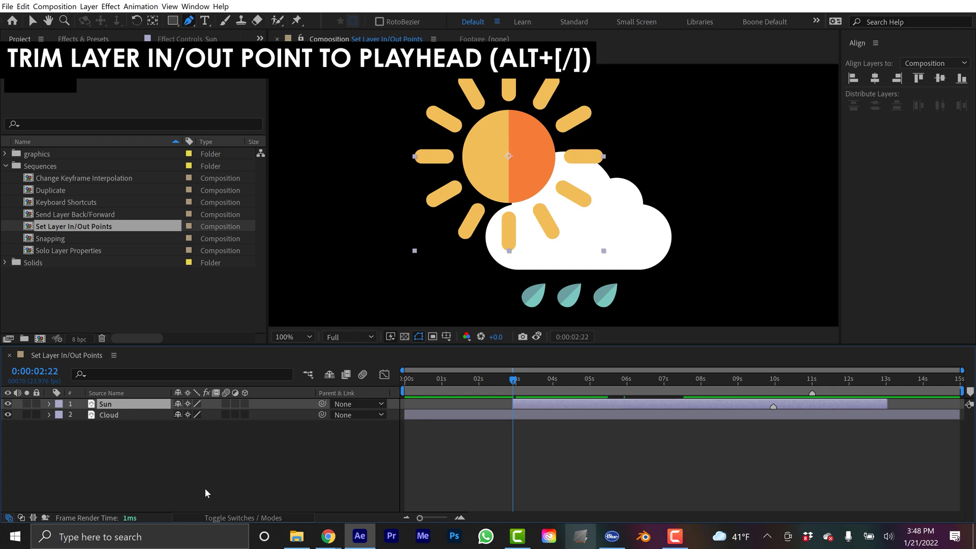
left_click_drag(534, 379, 604, 381)
key("alt+bracketright")
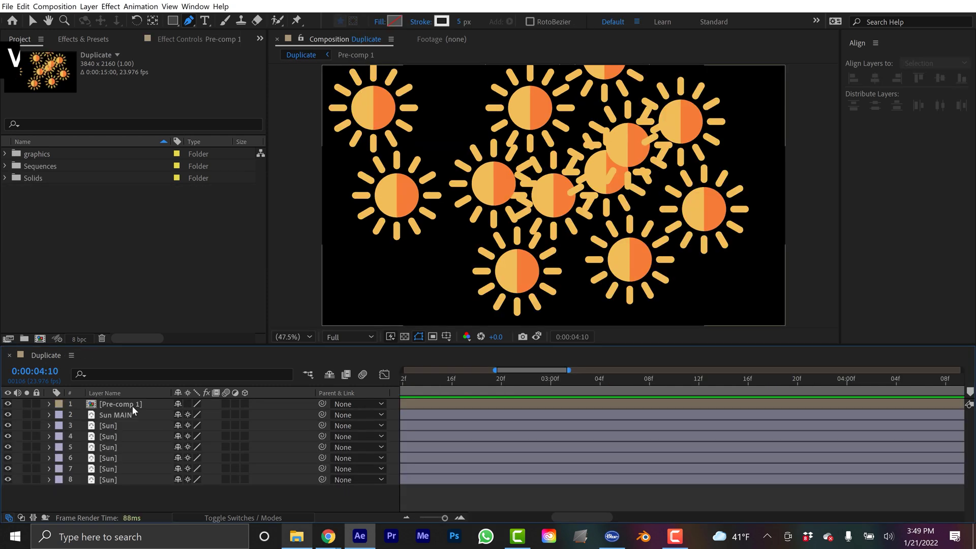
Step: Pre-compose the Pre-comp 1 layer of the Duplicate composition three times in a row, keeping the default names
left_click(121, 405)
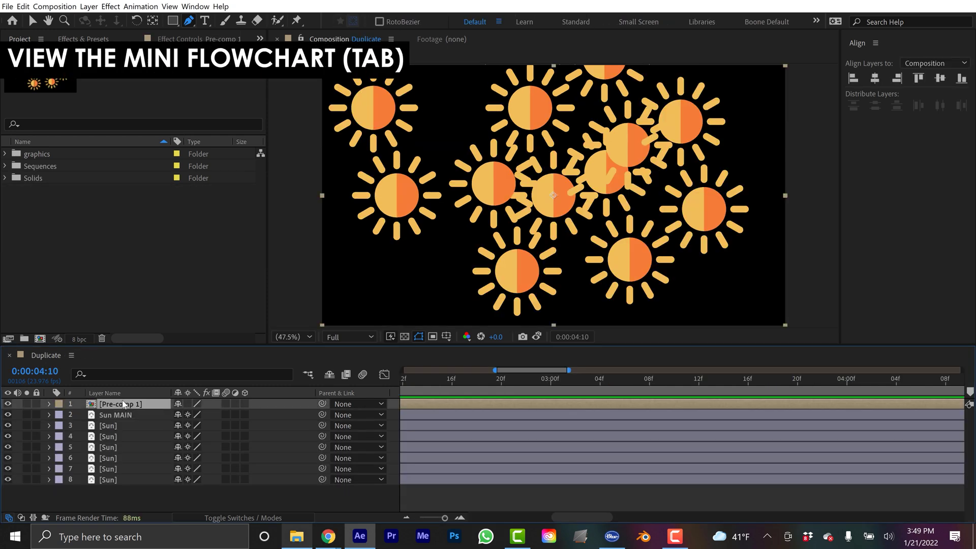
key("ctrl+shift+c")
key("Return")
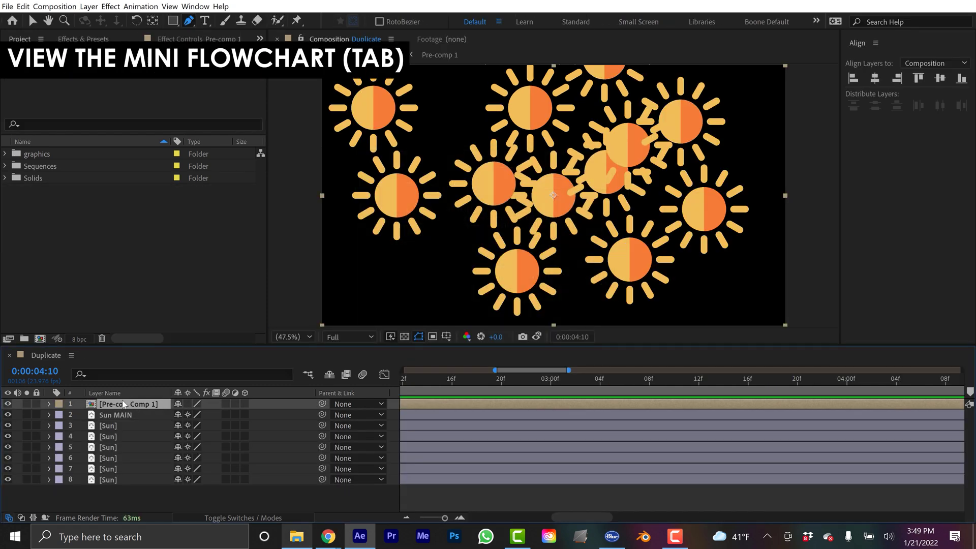
key("ctrl+shift+c")
key("Return")
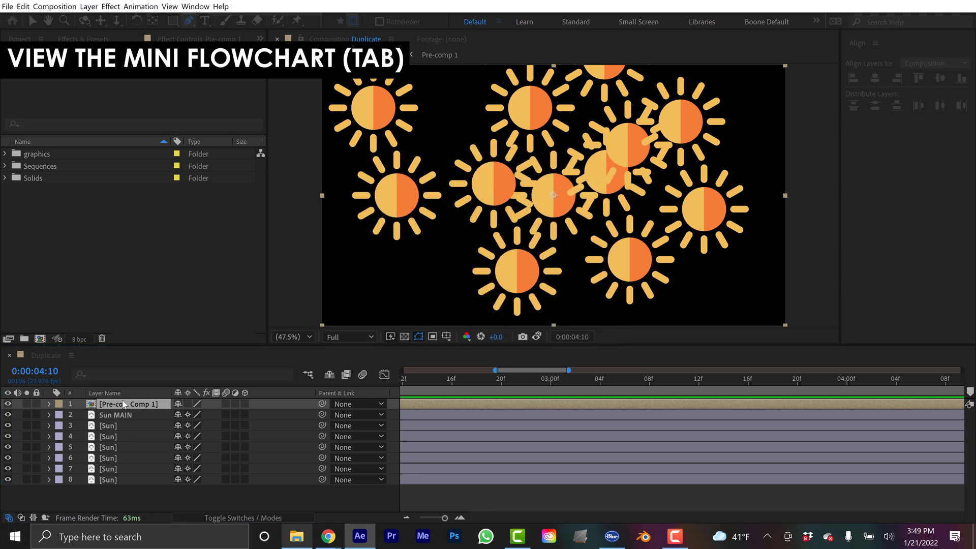
key("ctrl+shift+c")
key("Return")
Step: Pre-compose Sun layers 5 to 7 together, and pre-compose the resulting layer once more as Pre-comp 2 Comp 1
left_click(109, 447)
left_click(112, 468, "shift")
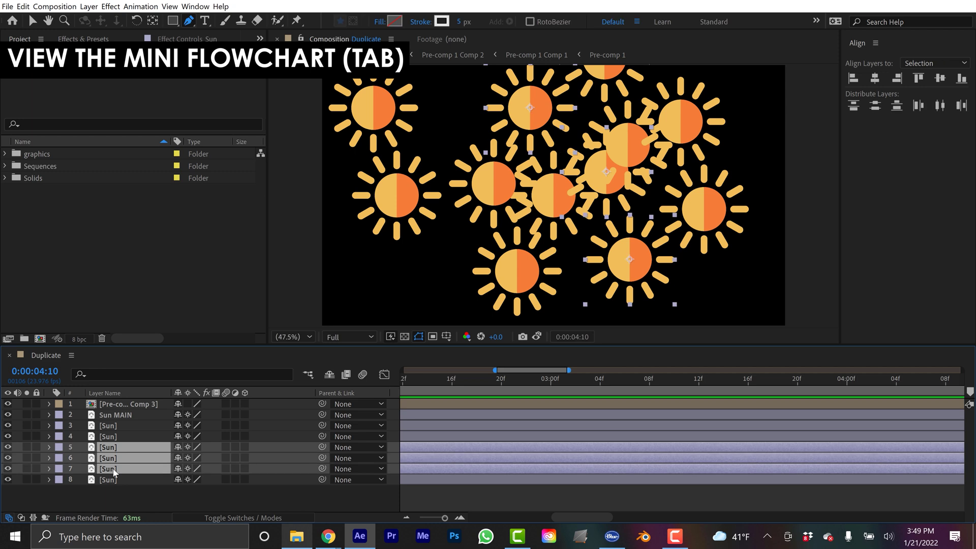
key("ctrl+shift+c")
key("Return")
key("ctrl+shift+c")
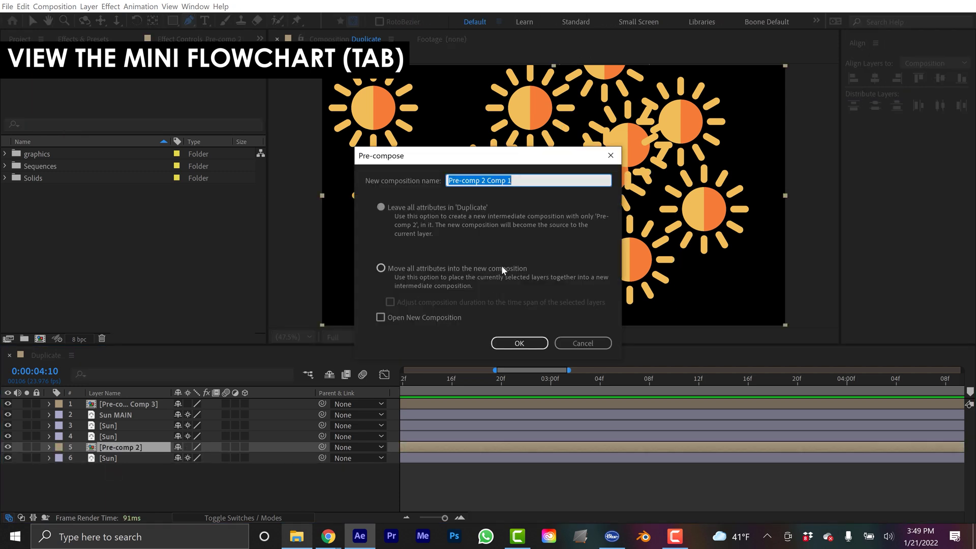
left_click(514, 344)
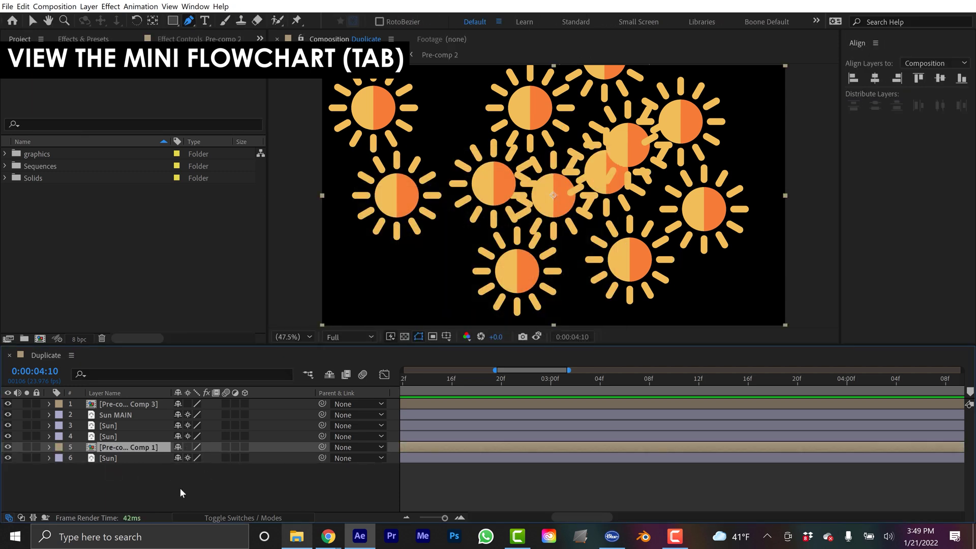
double_click(141, 448)
double_click(120, 403)
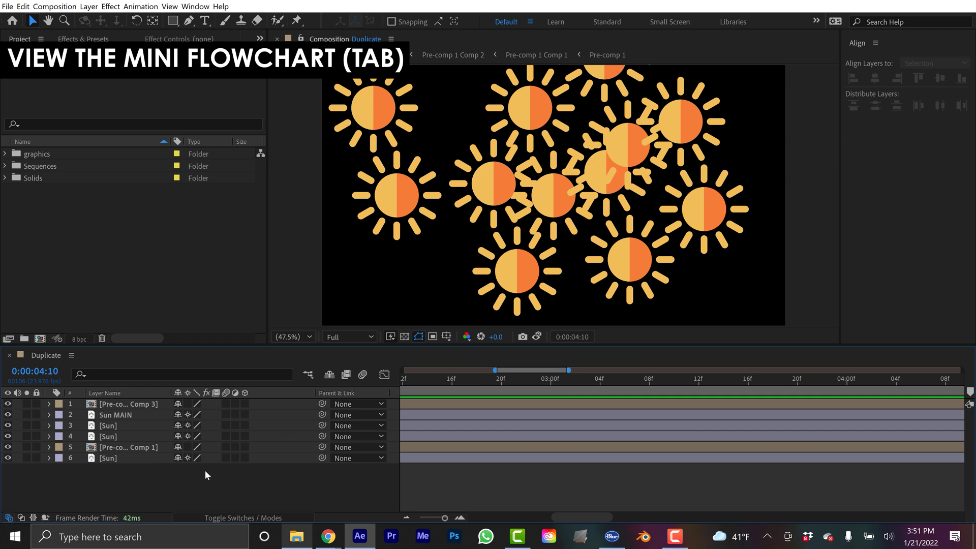
Step: Follow the Pre-comp 1 Comp 3 branch through the mini-flowchart to Pre-comp 1 Comp 1, and open Pre-comp 1 Comp 2 from it
key("Tab")
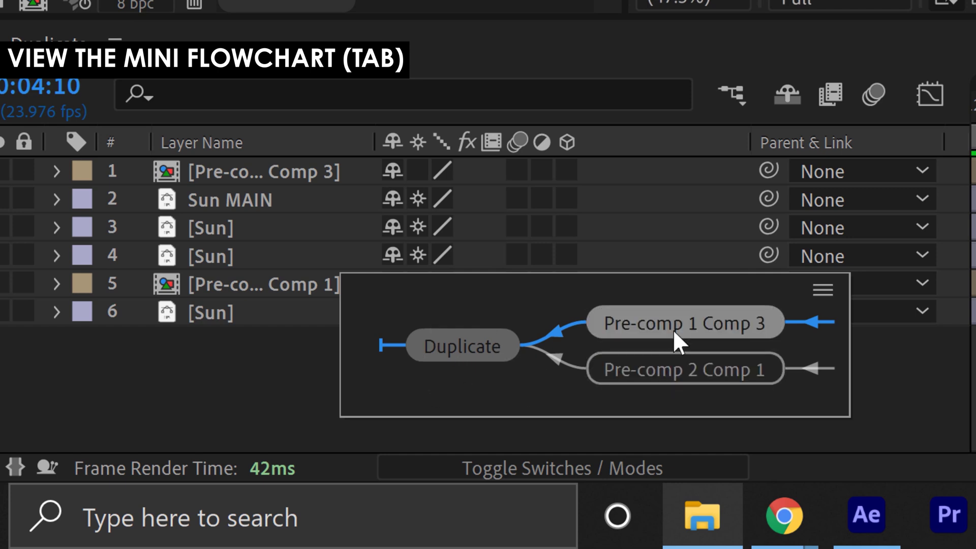
left_click(812, 322)
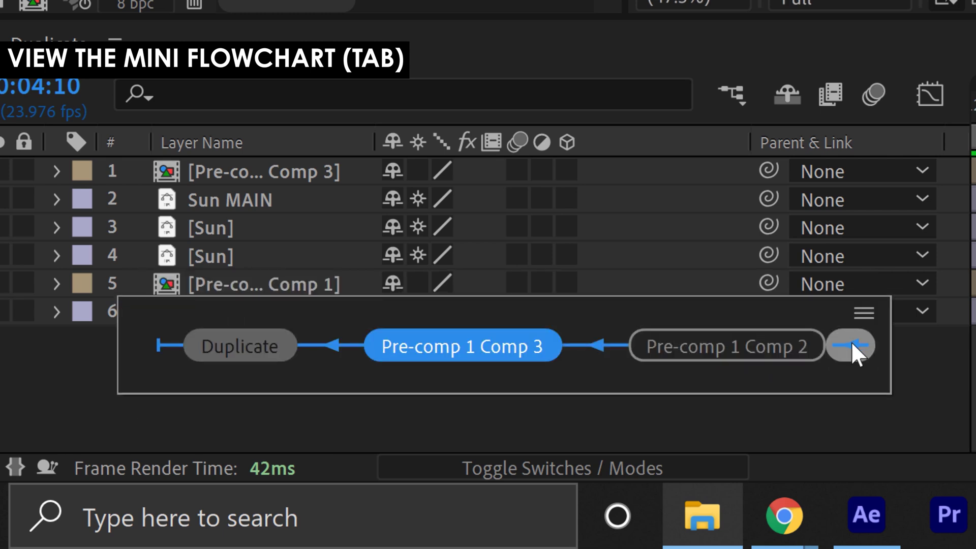
left_click(851, 342)
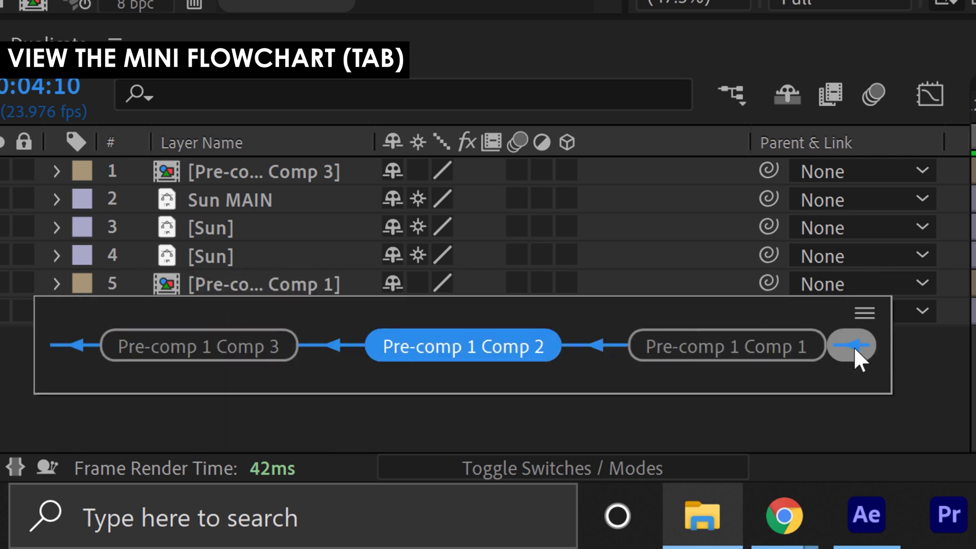
left_click(856, 348)
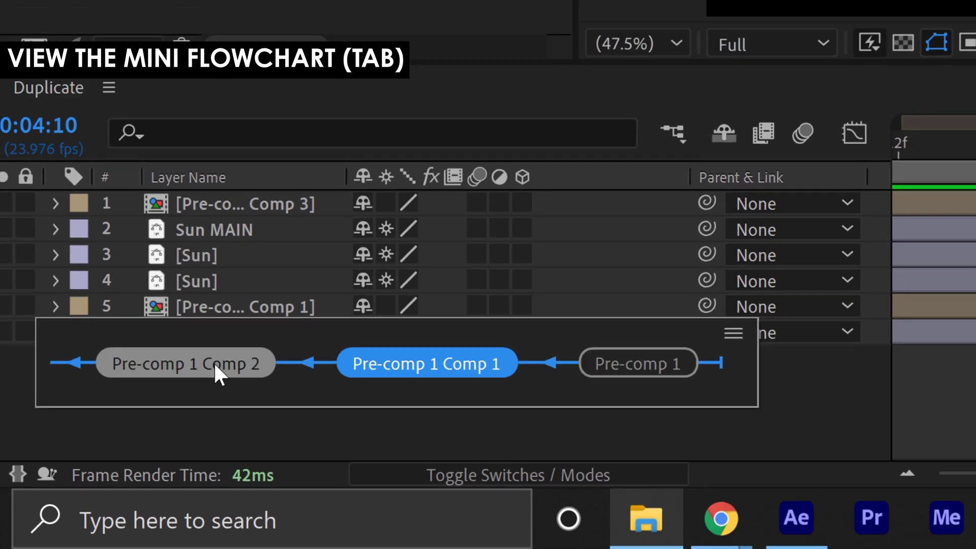
left_click(239, 347)
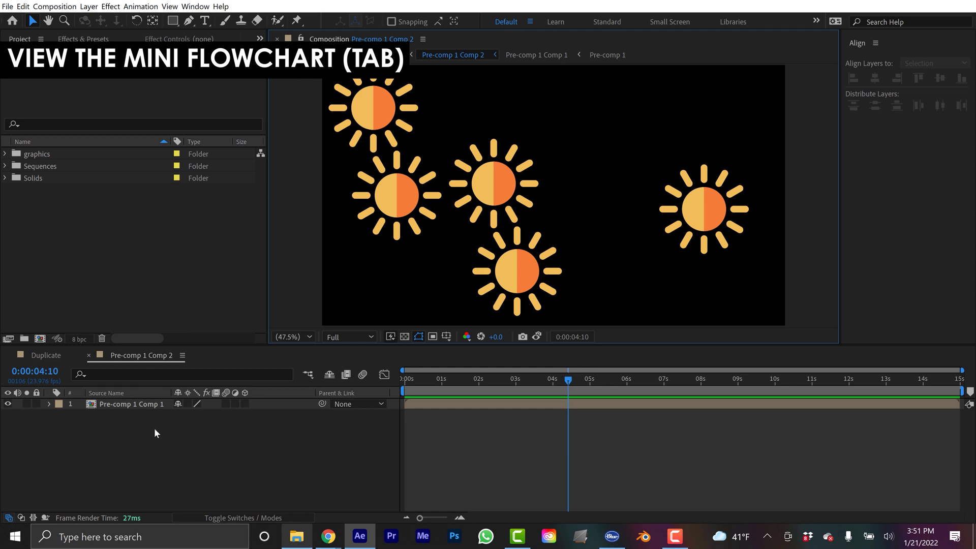
Step: Show and dismiss the mini-flowchart for Pre-comp 1 Comp 2, and examine the nesting in the full Composition Flowchart of Duplicate
key("Tab")
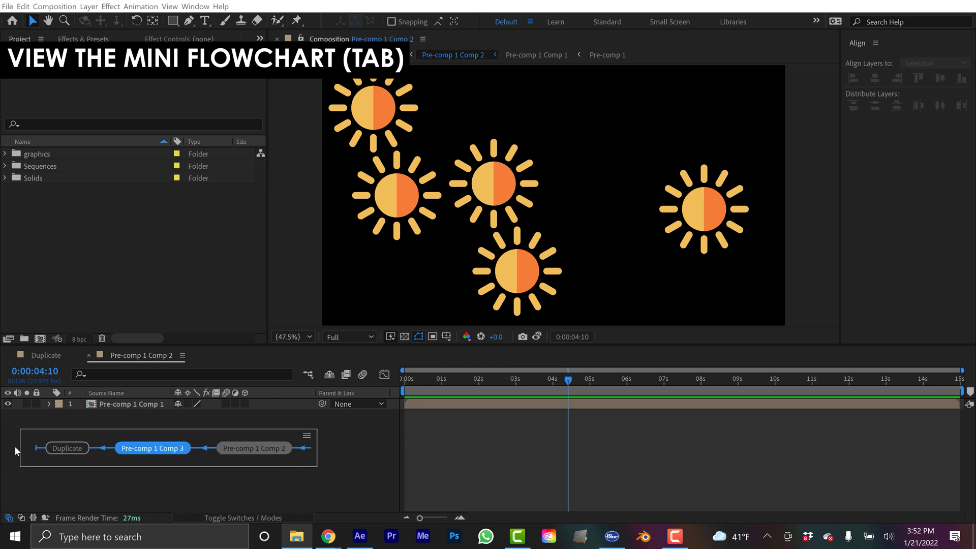
left_click(263, 468)
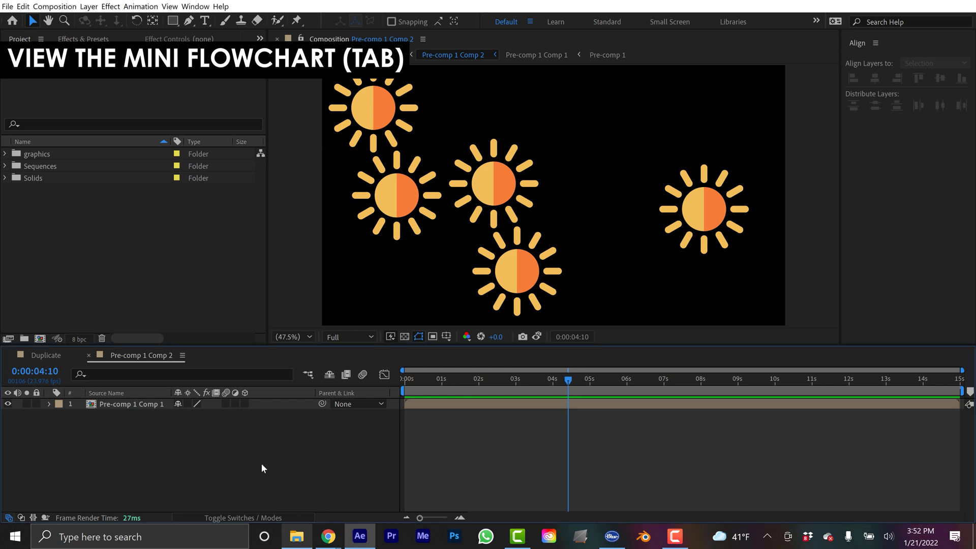
right_click(805, 140)
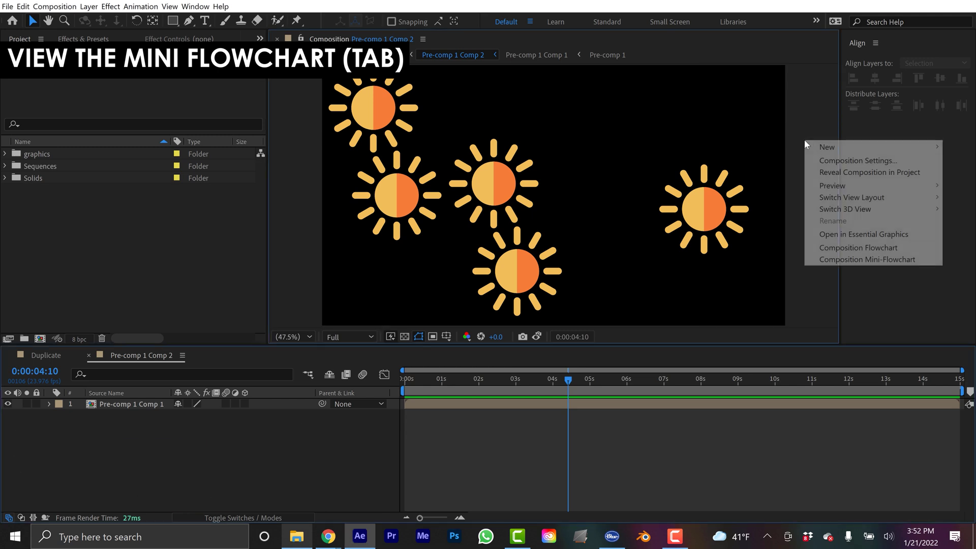
left_click(857, 249)
left_click(549, 305)
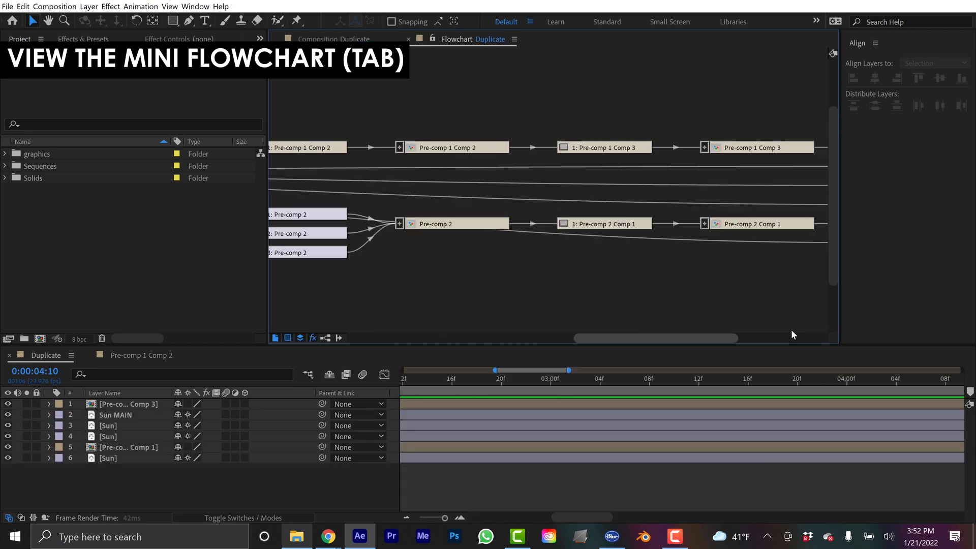
left_click_drag(730, 338, 352, 350)
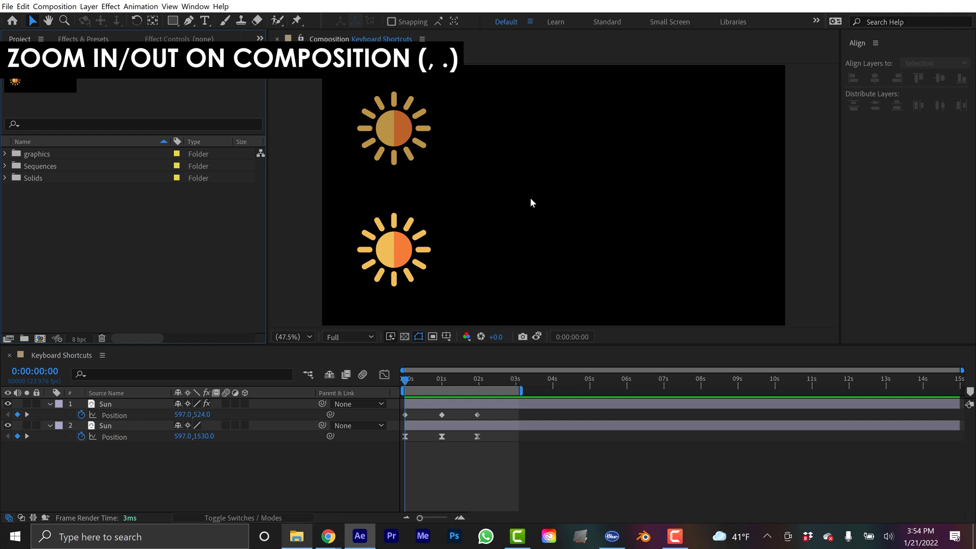
Step: Zoom the Keyboard Shortcuts composition view in and out repeatedly, finishing at 25% magnification
key("period")
key("period")
key("period")
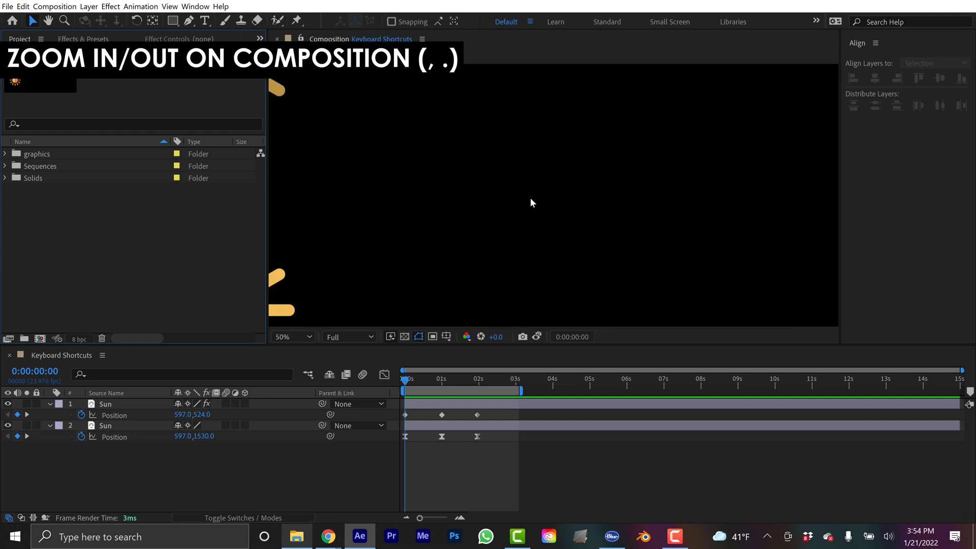
key("comma")
key("comma")
key("comma")
key("comma")
key("comma")
key("comma")
key("comma")
key("comma")
key("comma")
key("period")
key("period")
key("period")
key("period")
key("period")
key("period")
key("period")
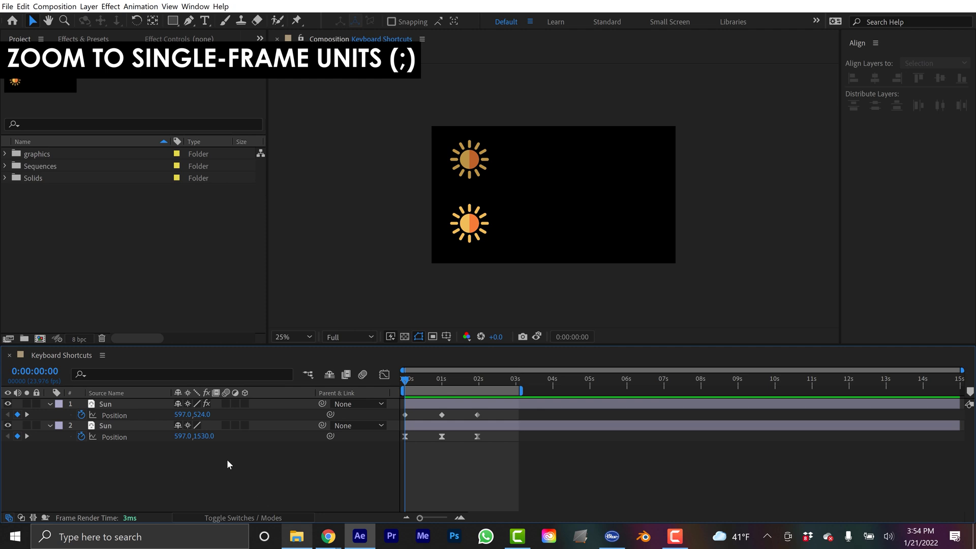
Step: Zoom the Keyboard Shortcuts timeline in to single-frame units at the playhead
key("semicolon")
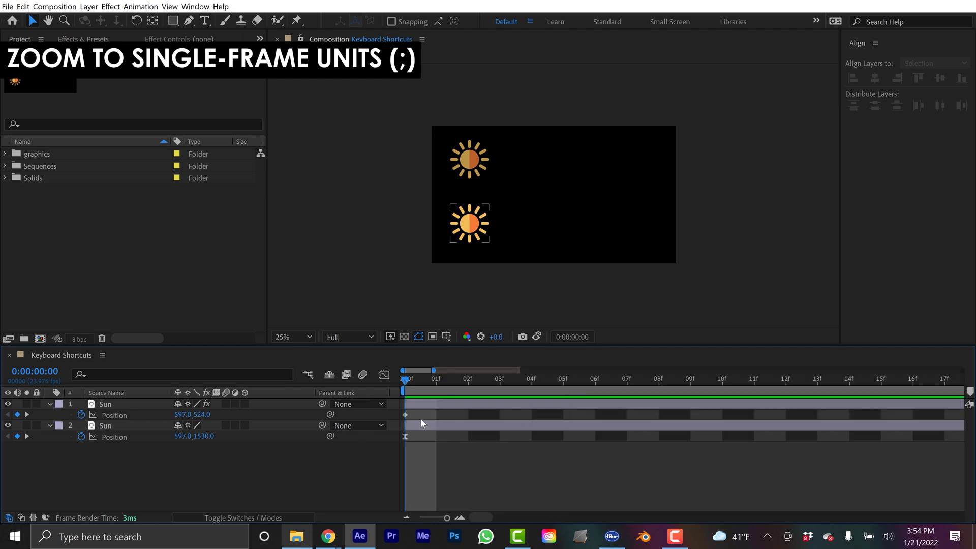